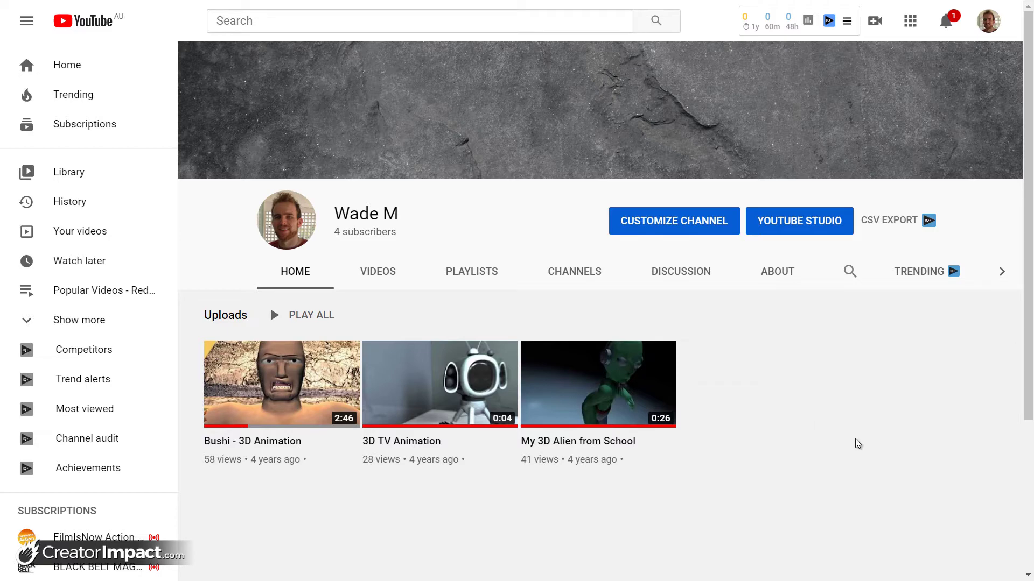
Open YouTube Studio from the account menu and show the Channel videos list.
left_click(993, 21)
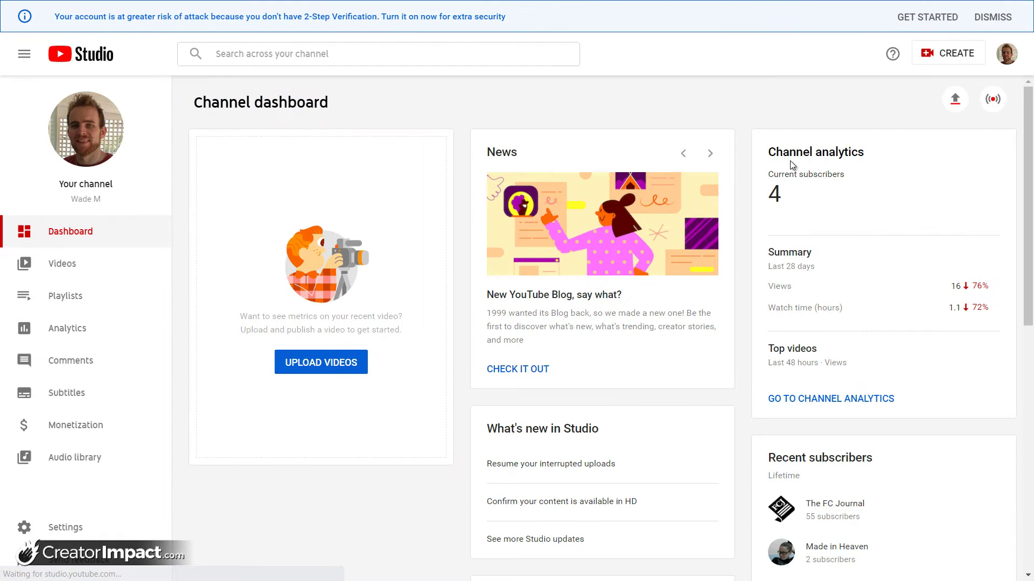
left_click(63, 266)
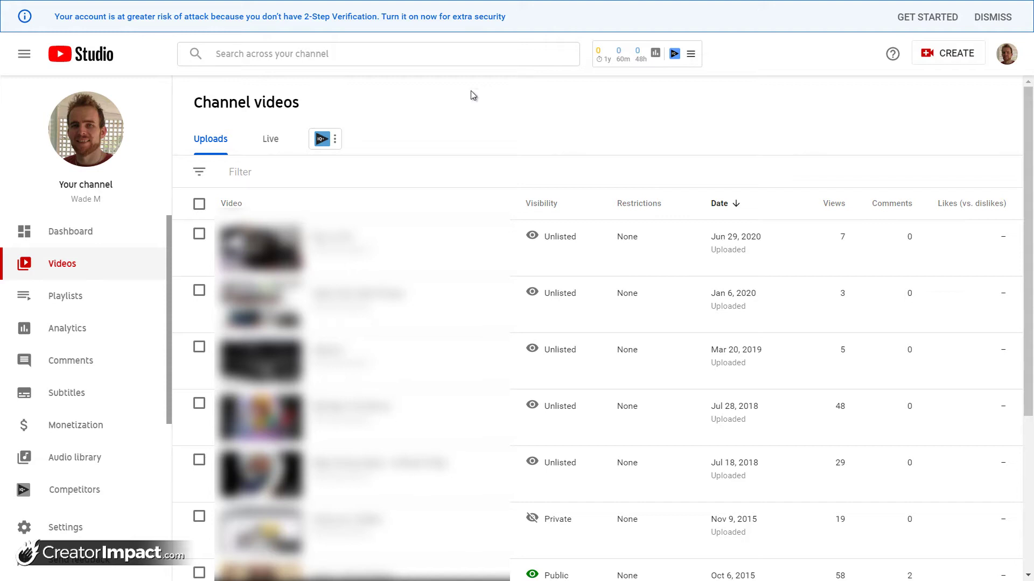
Filter the uploads to Visibility: Public and select all three listed videos.
left_click(241, 172)
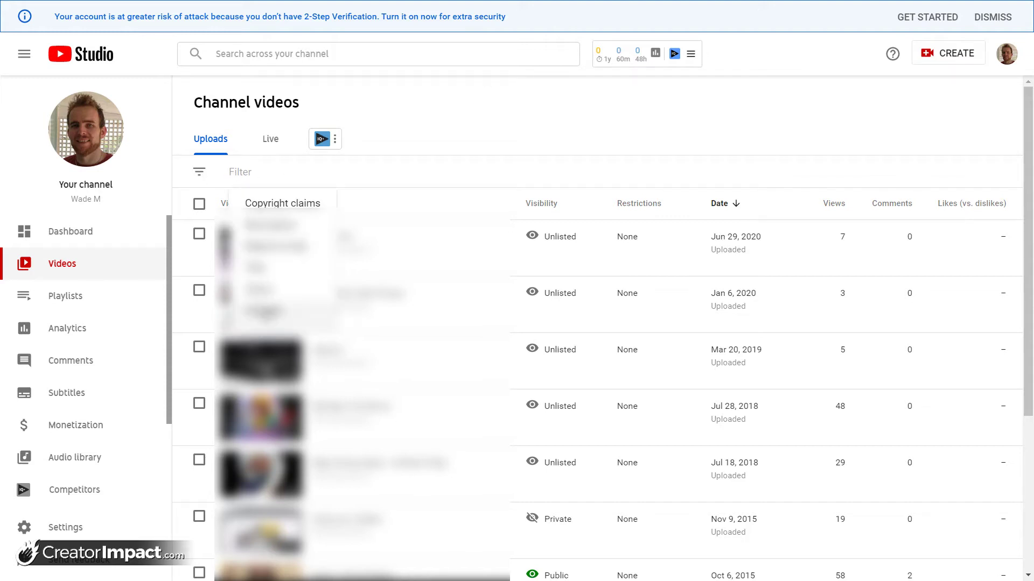
left_click(269, 317)
left_click(248, 217)
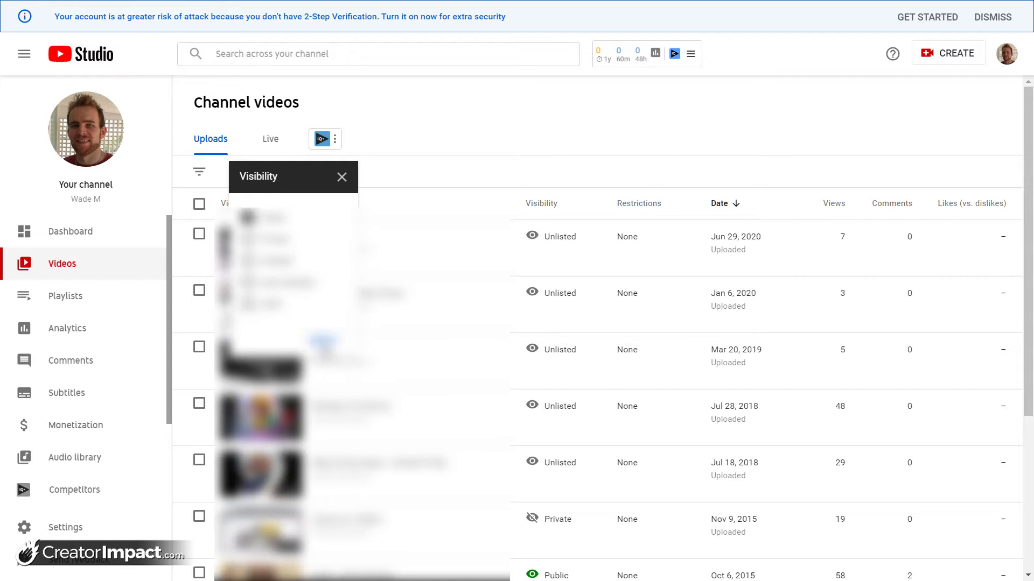
left_click(322, 340)
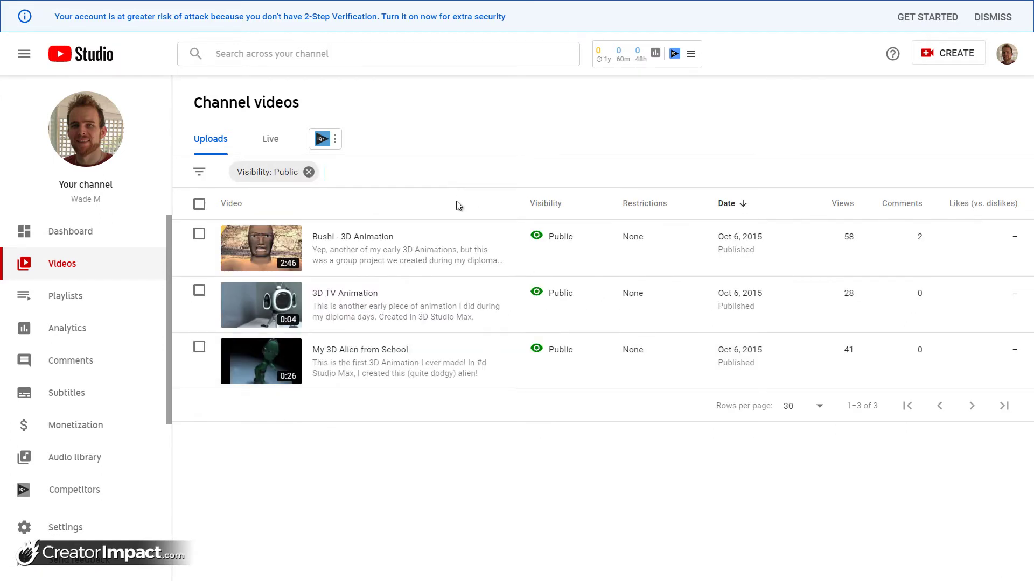
left_click(199, 205)
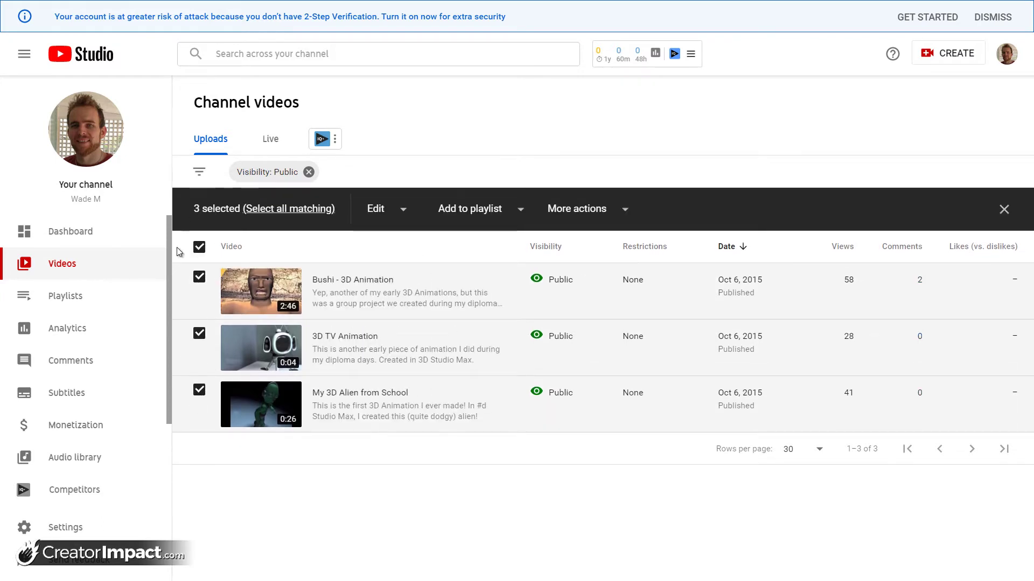
Set up a bulk Title edit inserting '(Personal Video)' at the end of each title.
left_click(386, 210)
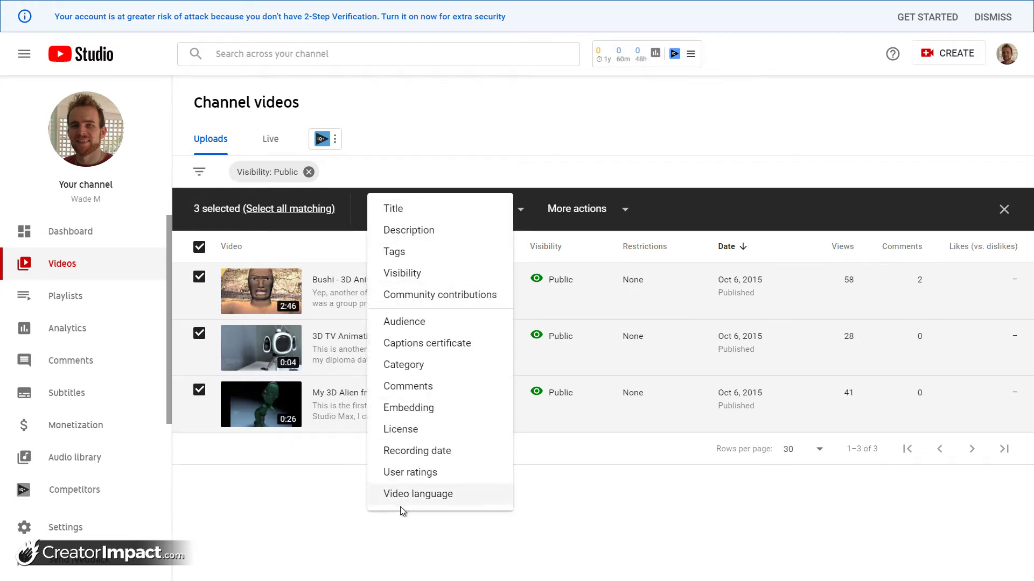
left_click(441, 208)
left_click(243, 296)
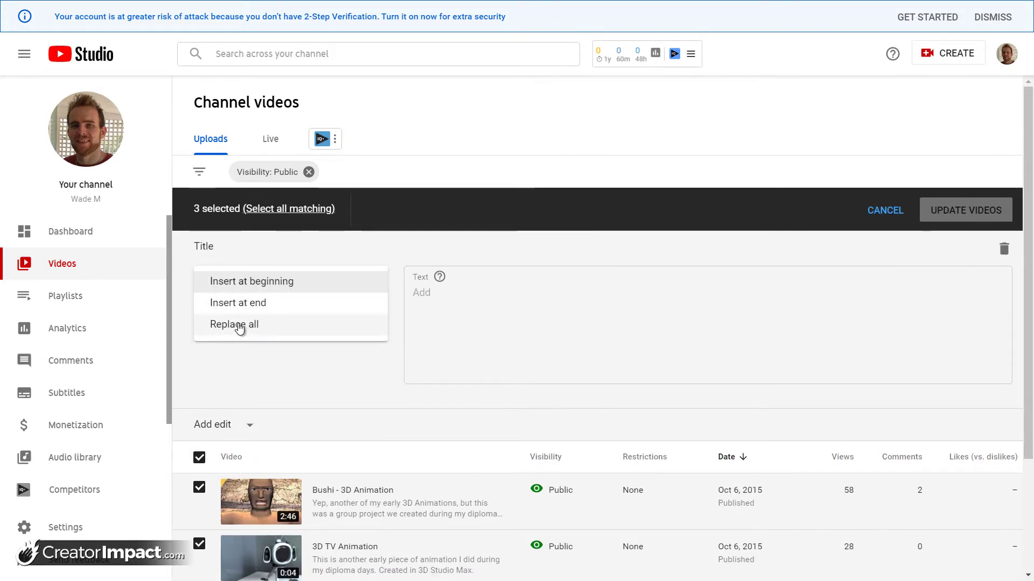
left_click(247, 305)
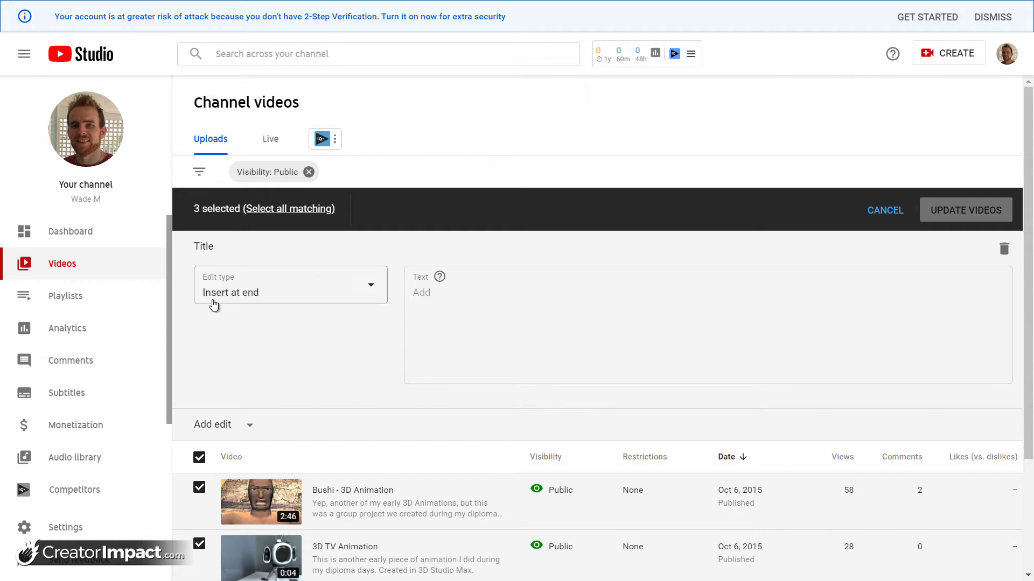
left_click(300, 286)
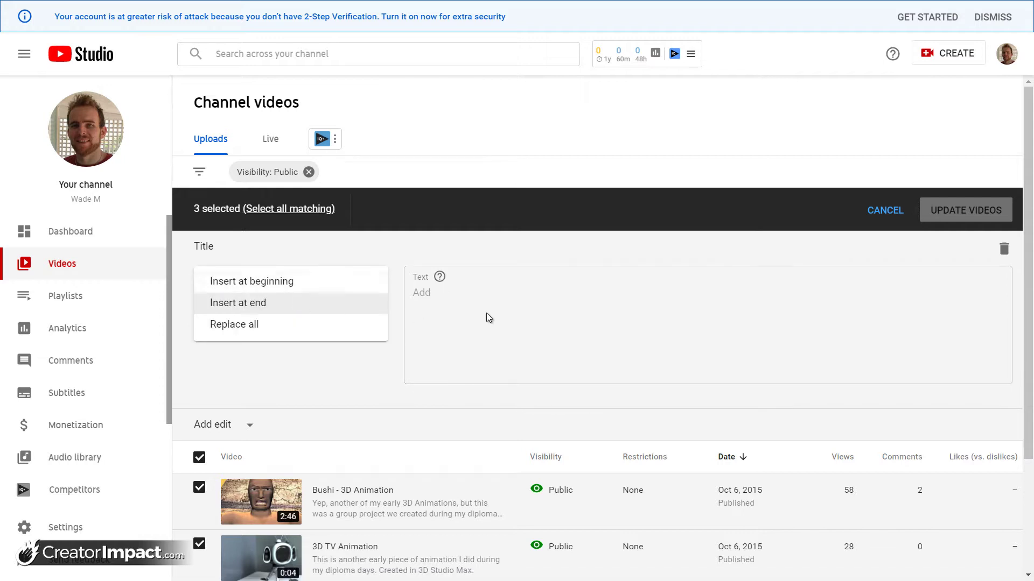
left_click(498, 293)
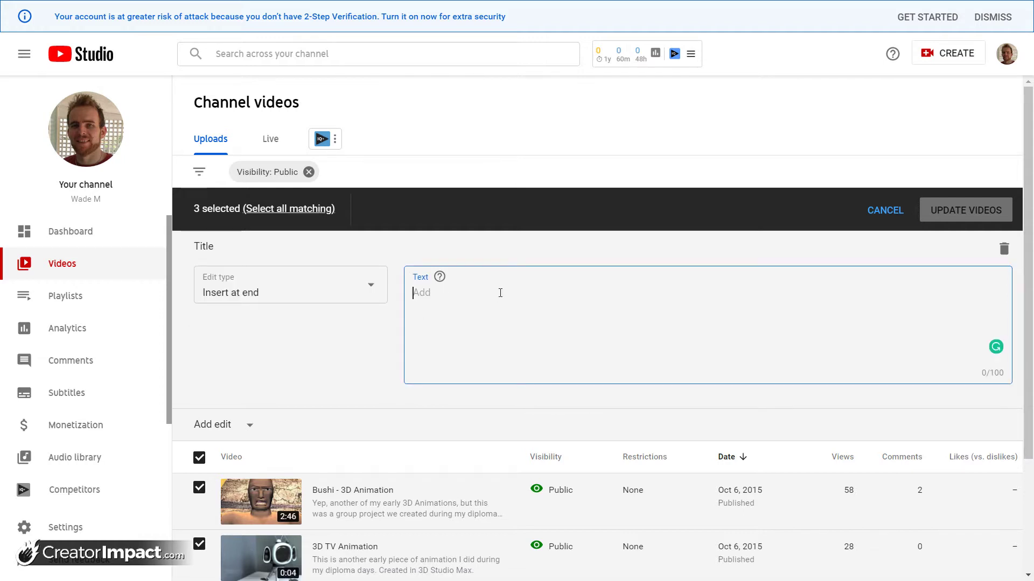
type("(Personal Video")
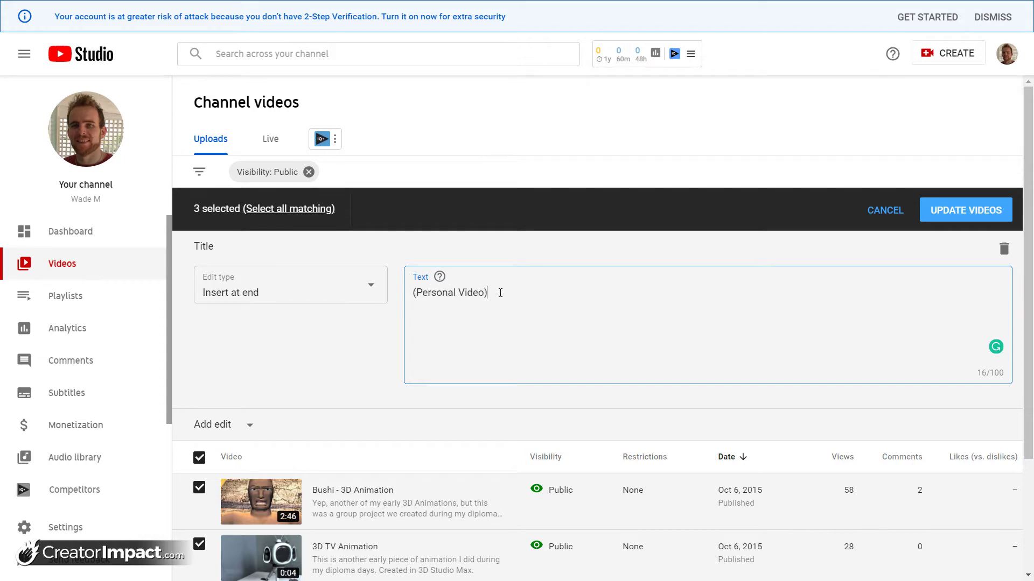
Apply the title edit to all three videos, acknowledging the change is permanent.
left_click(981, 209)
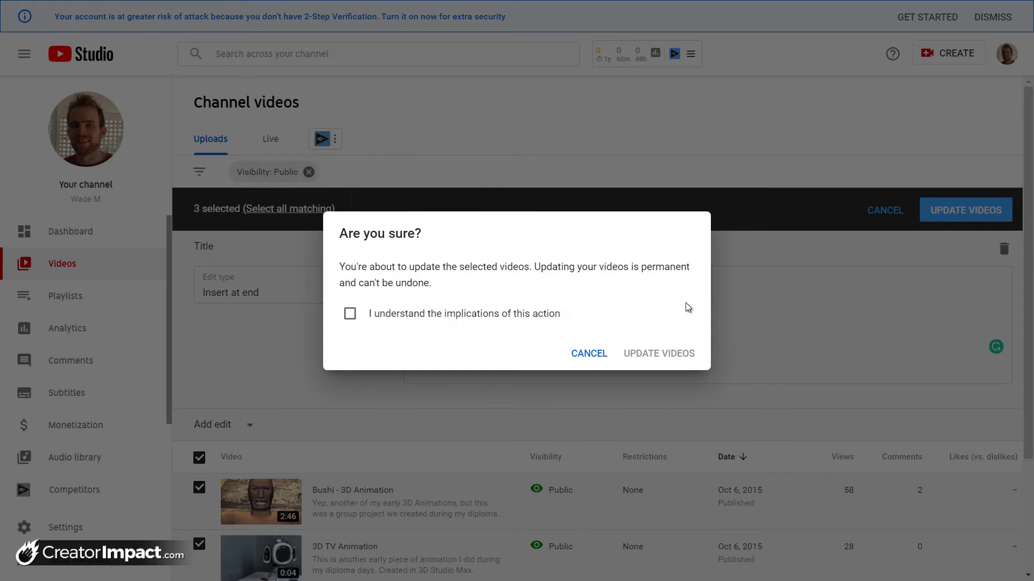
left_click(350, 314)
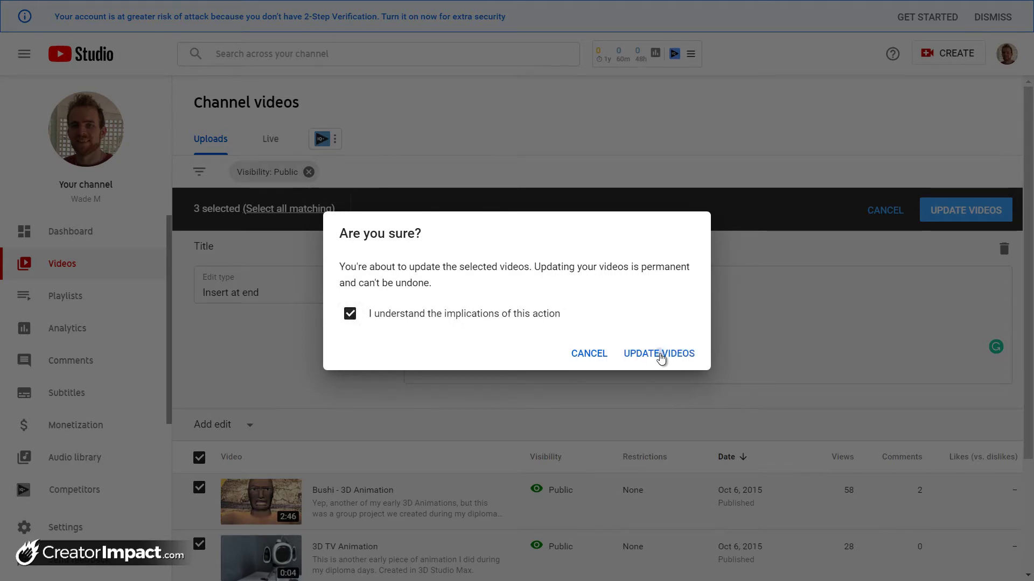
left_click(660, 354)
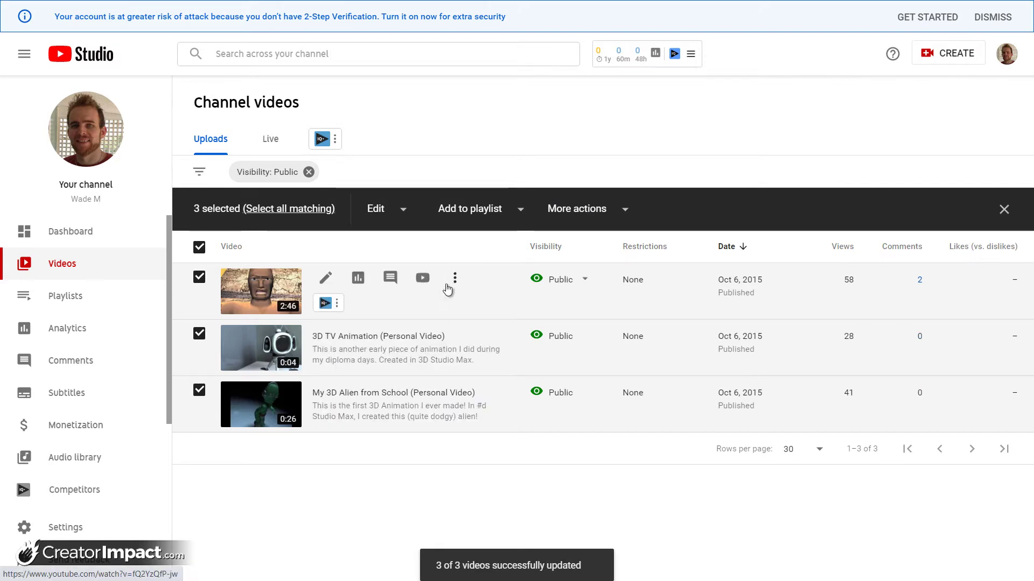
left_click(404, 215)
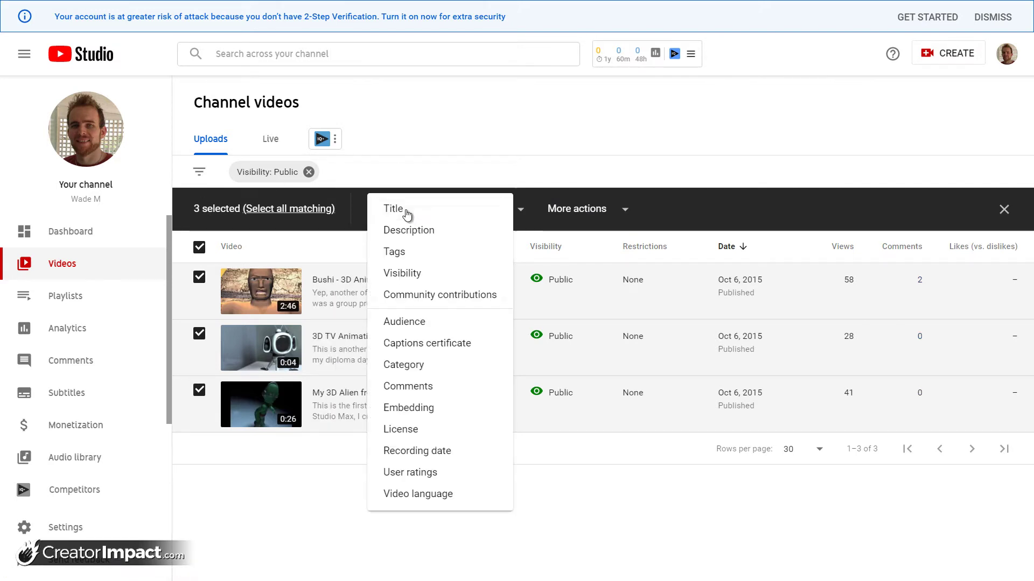
left_click(394, 251)
left_click(332, 300)
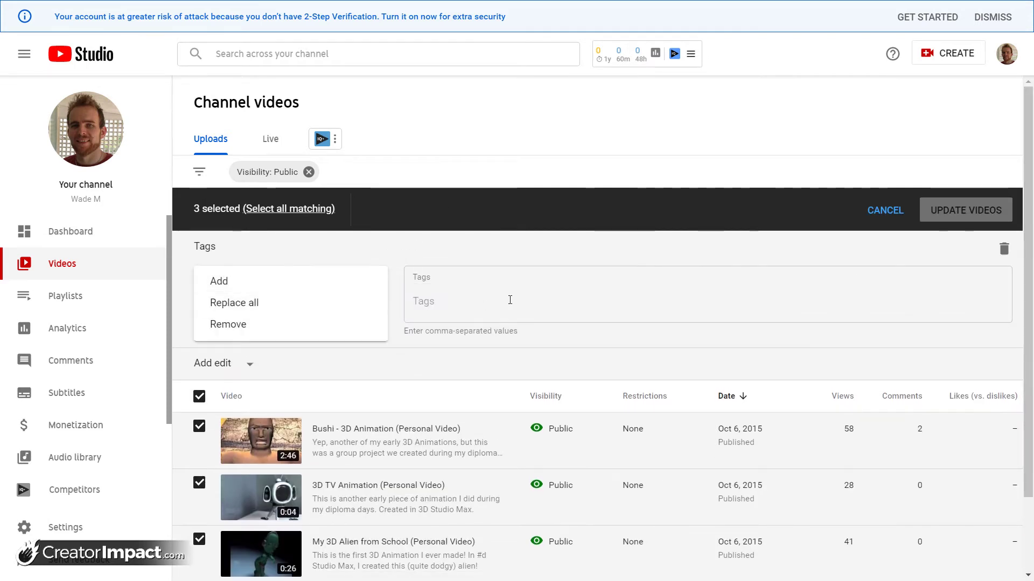
left_click(431, 304)
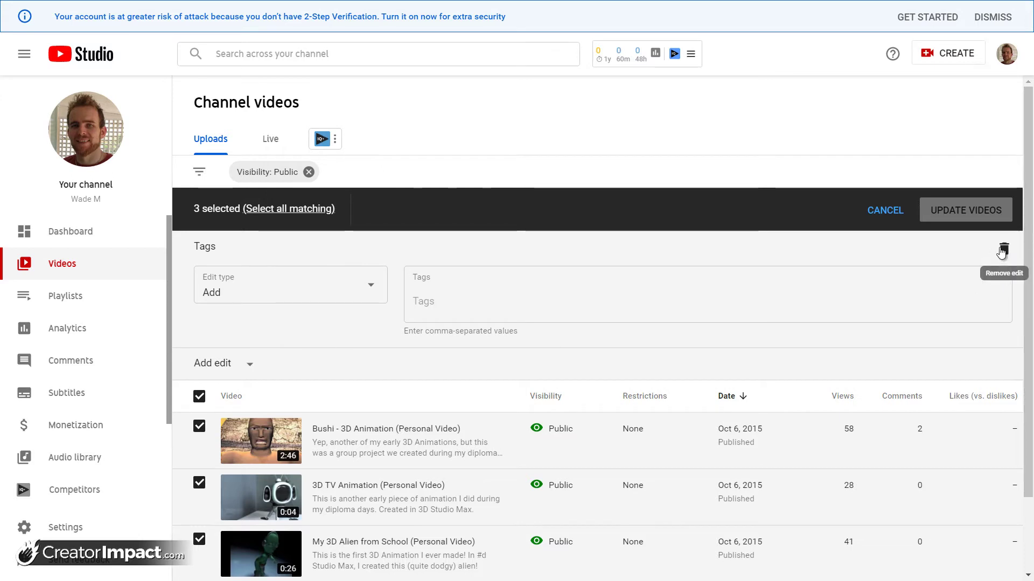
left_click(1002, 251)
left_click(391, 214)
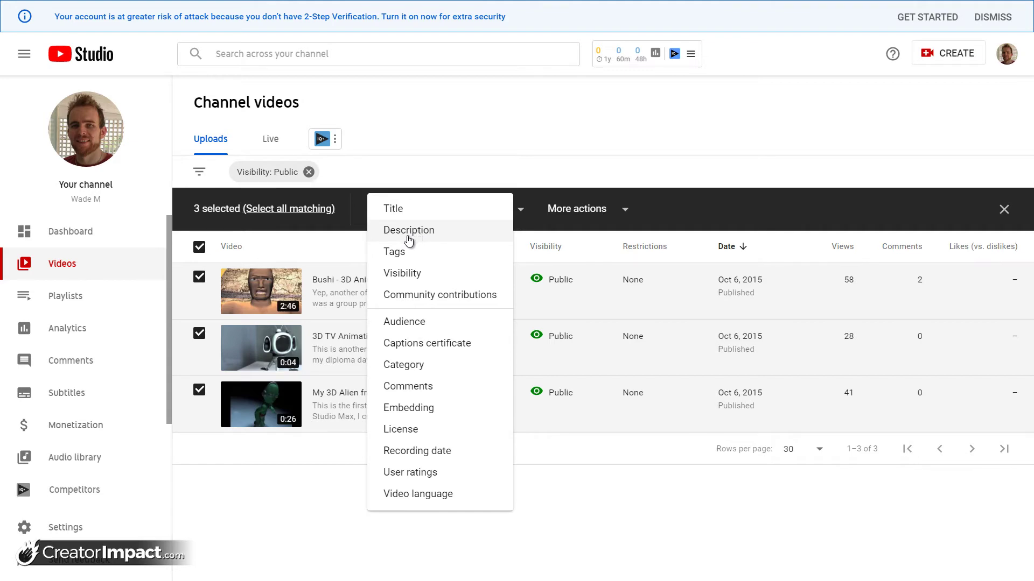
Set a Description Insert at end edit with the Twitter follow line and Facebook page link.
left_click(415, 231)
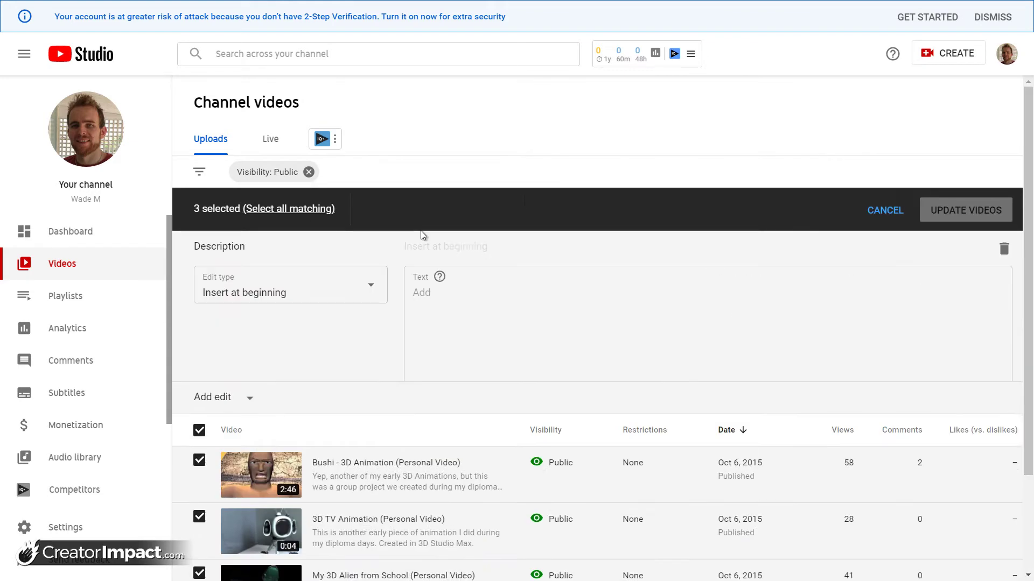
left_click(378, 293)
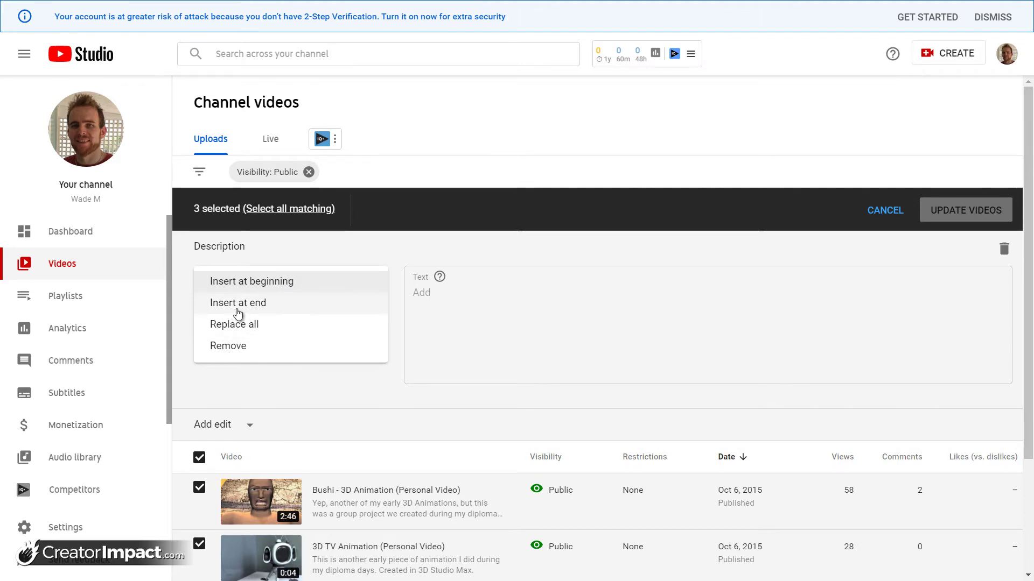
left_click(238, 308)
left_click(549, 316)
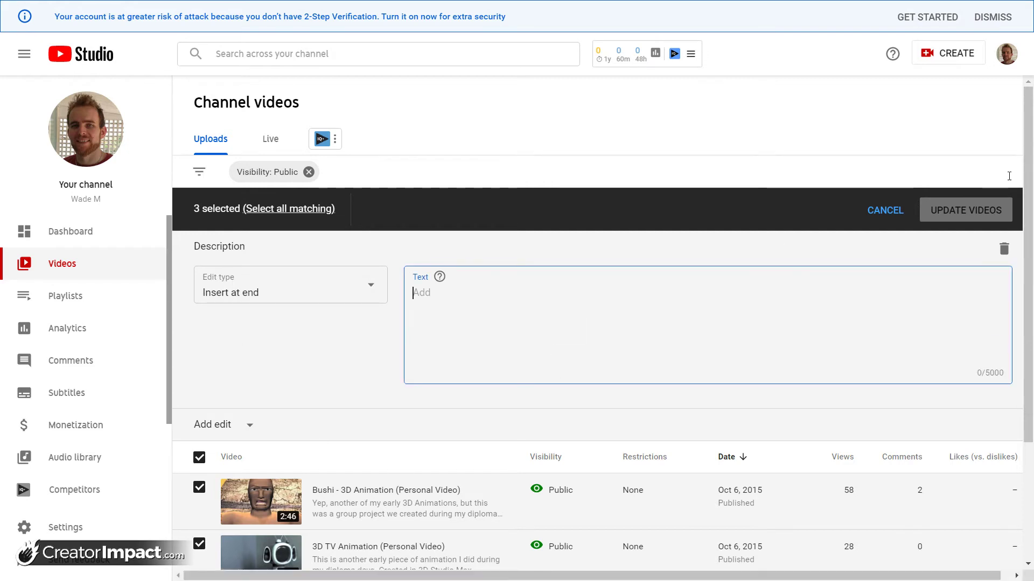
type("Follow")
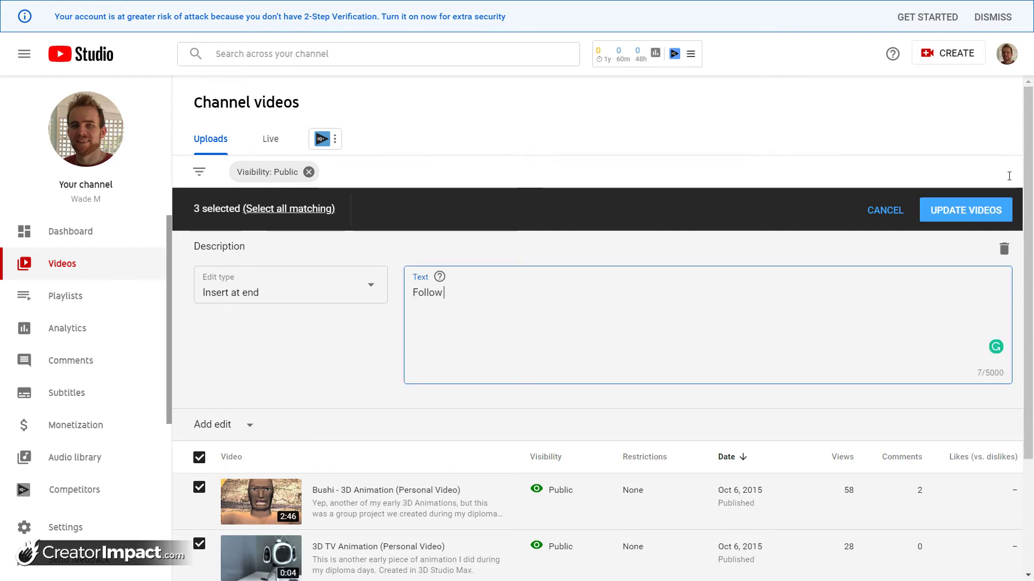
type(" me on Twitt")
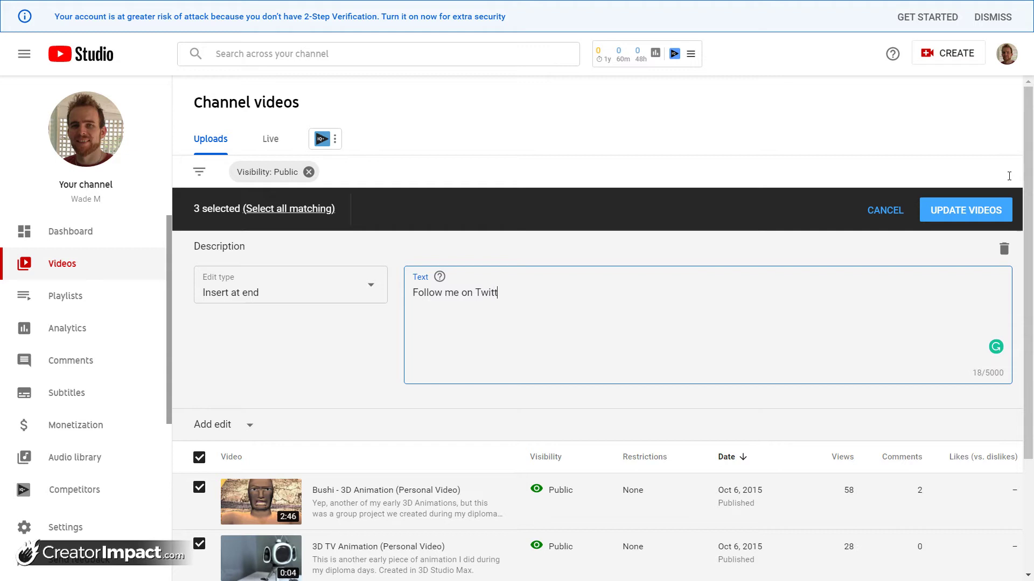
type("er @wa")
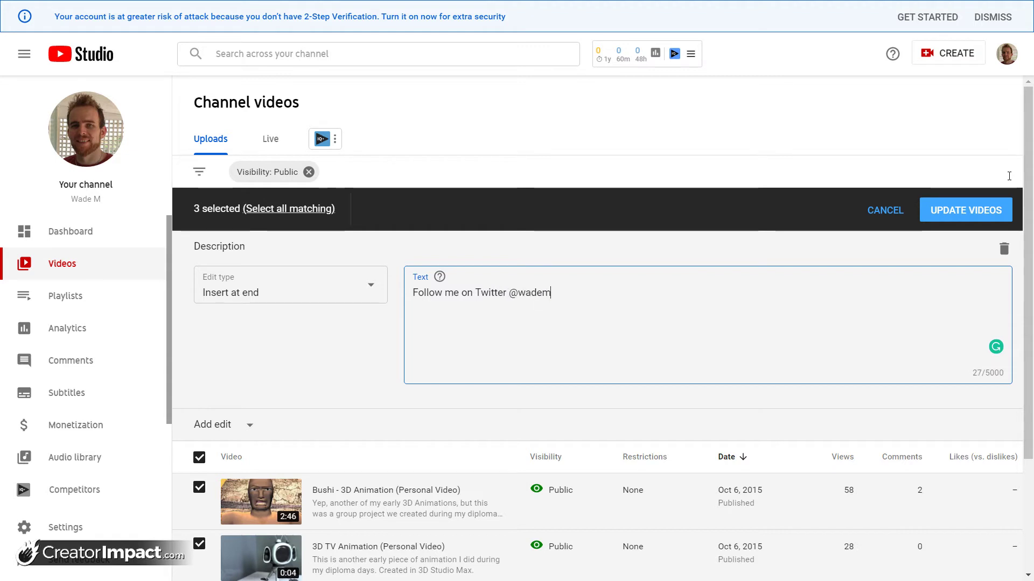
type("delmcmaster Find ")
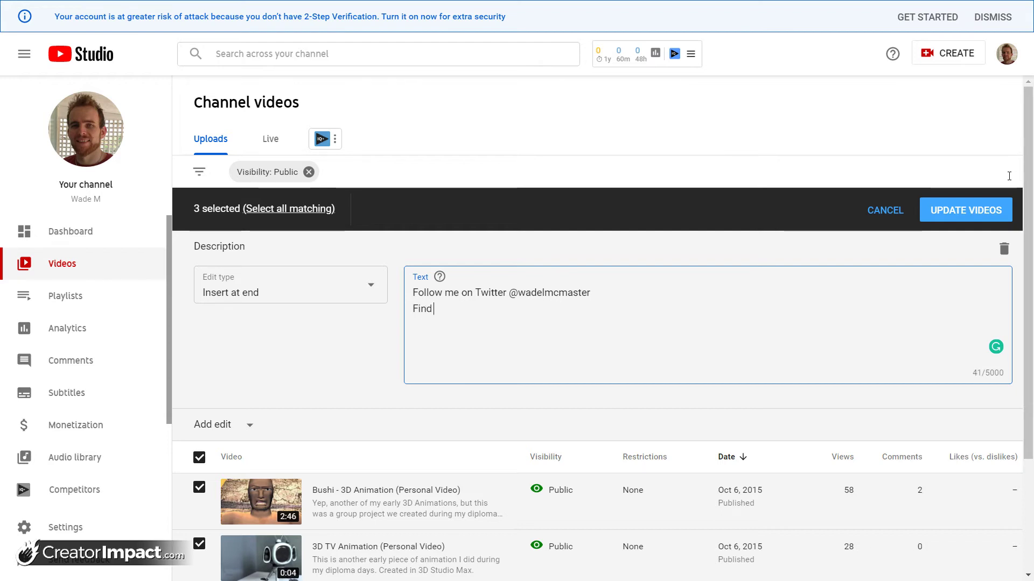
type("me on Facebook!")
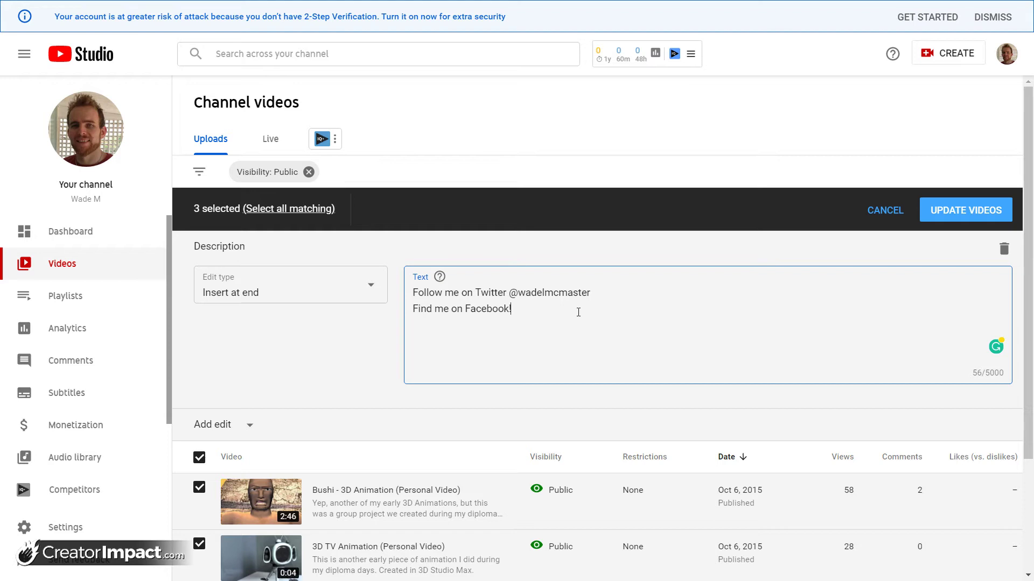
type("https://www.facebo")
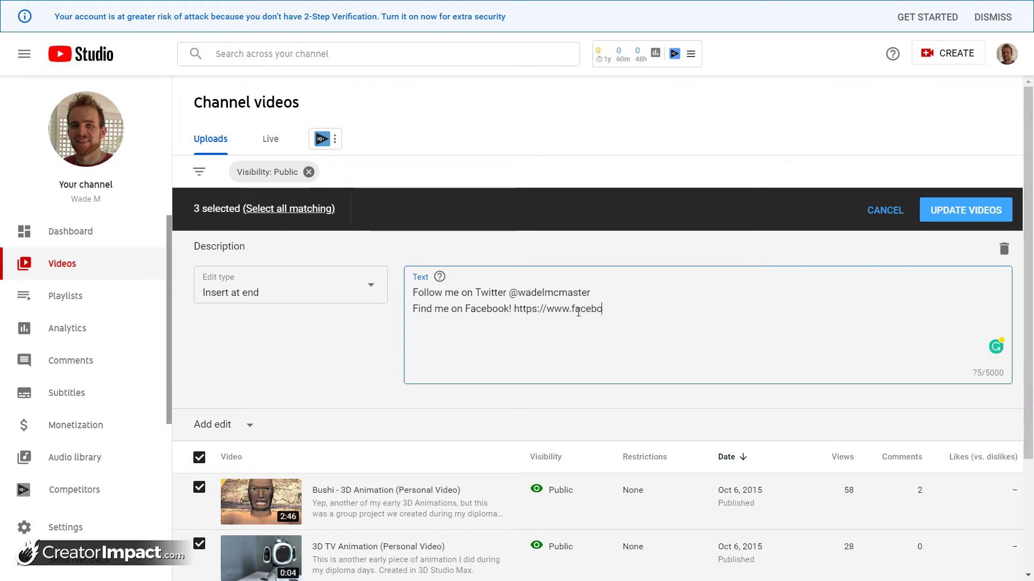
type("ok.com")
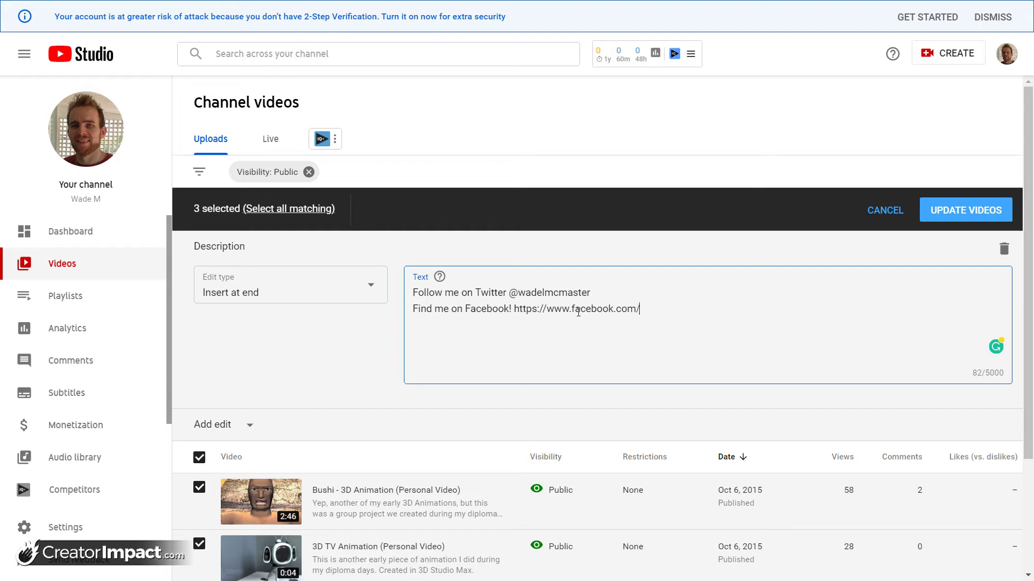
type("/wadelmcmaster")
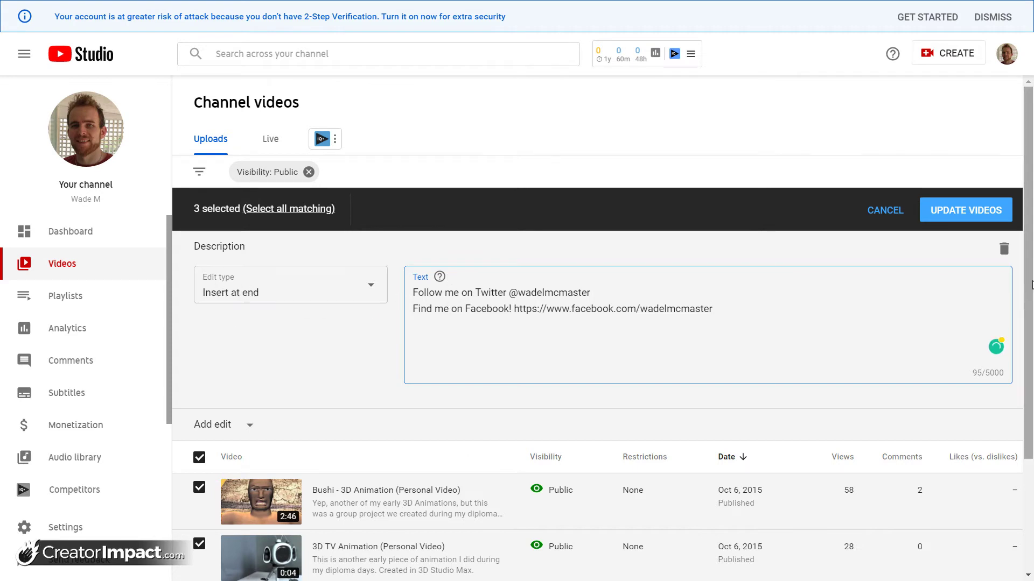
Apply the description addition to all three videos, acknowledging the permanent-change warning.
left_click(973, 214)
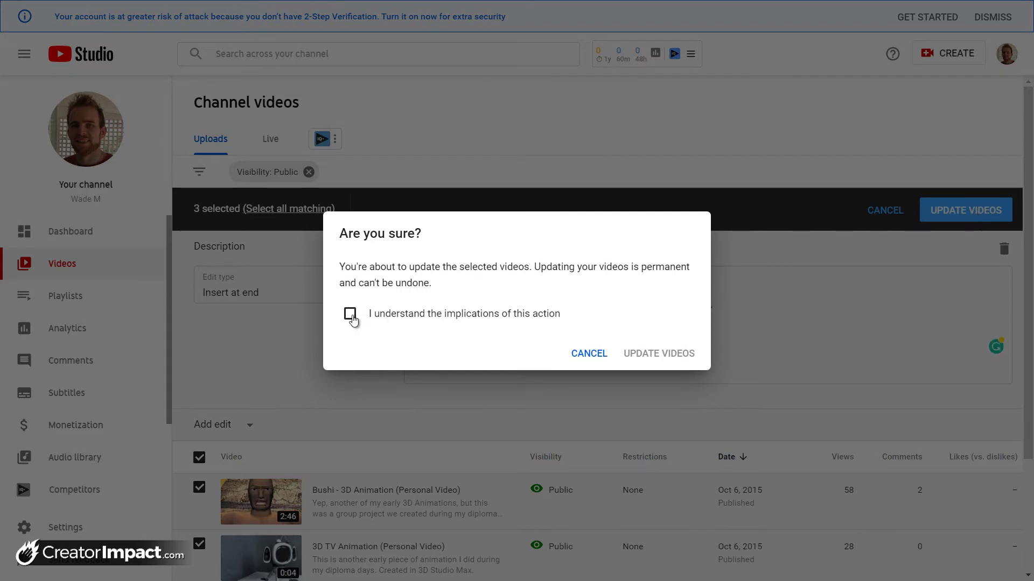
left_click(350, 314)
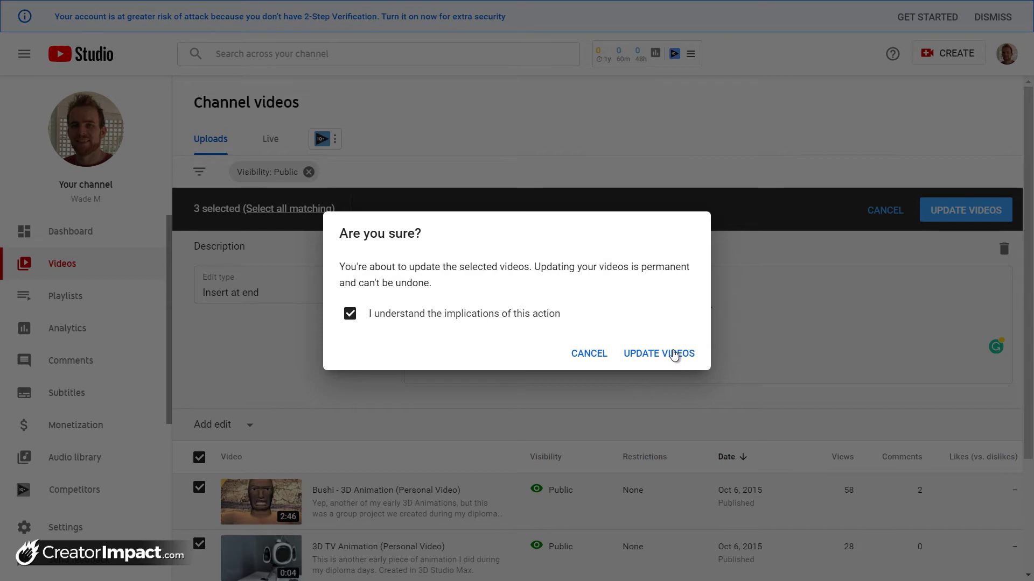
left_click(674, 354)
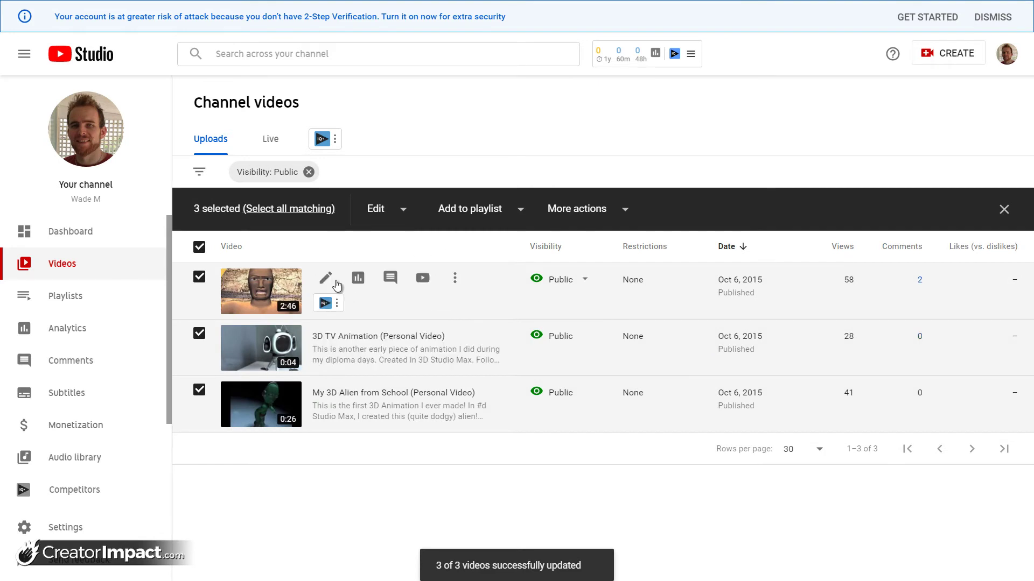
left_click(326, 279)
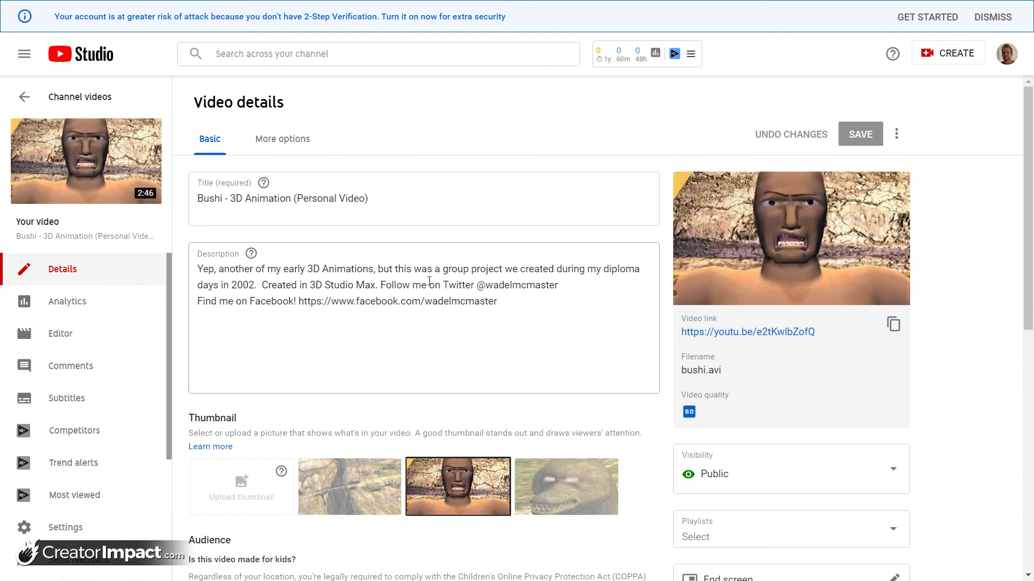
left_click(381, 285)
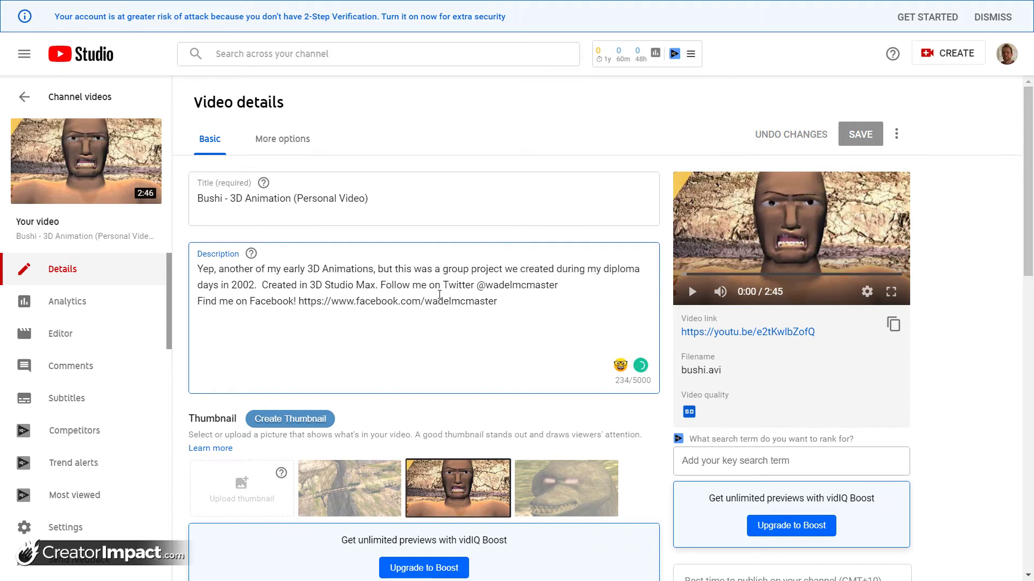
key("Return")
key("Return")
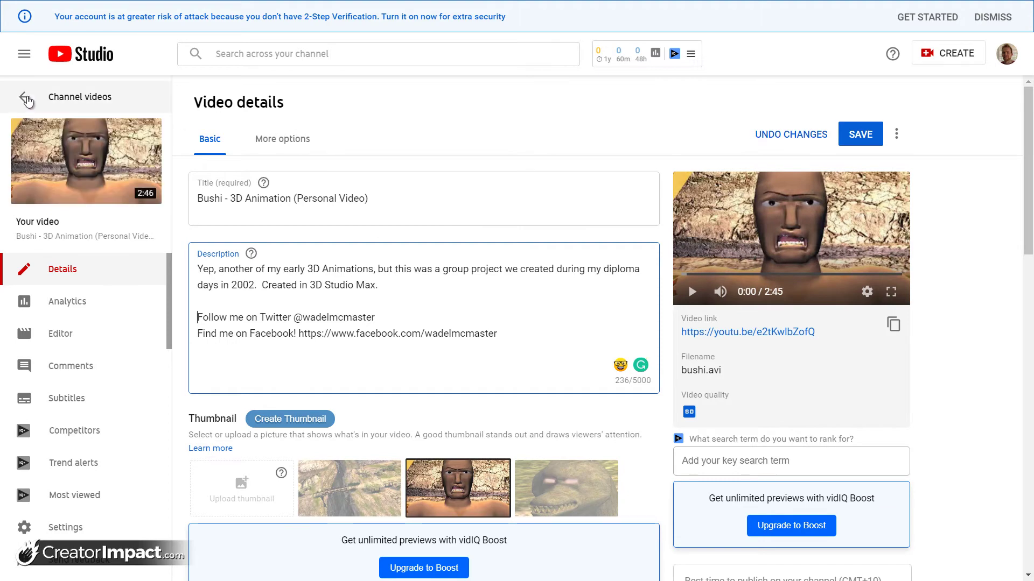
left_click(25, 98)
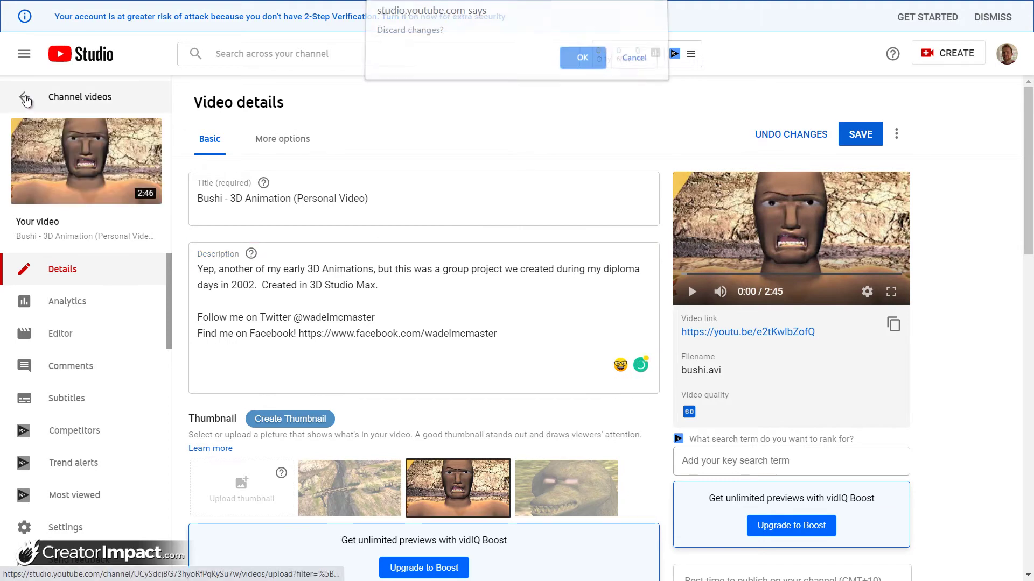
left_click(582, 64)
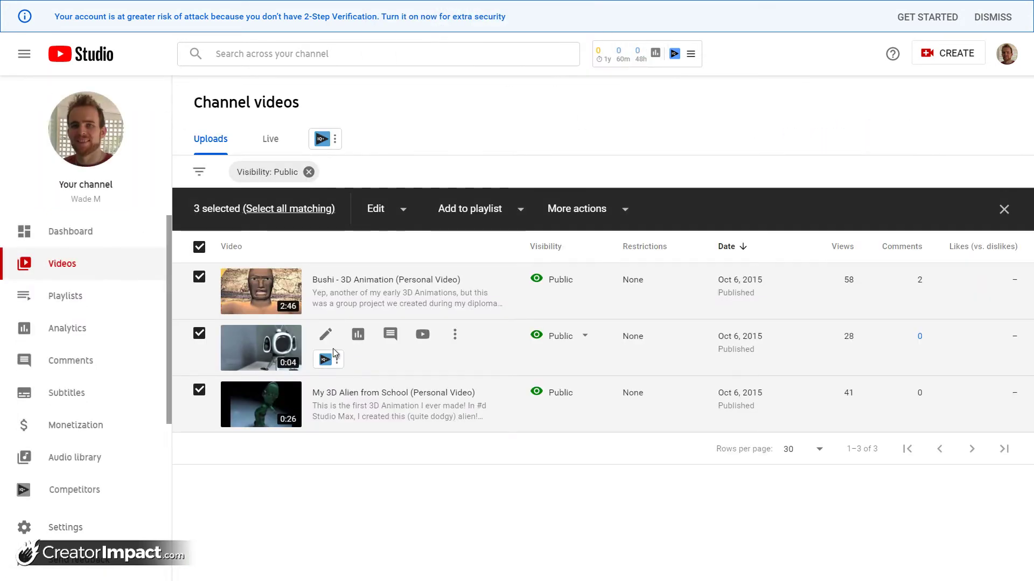
Set up a bulk Description Remove edit targeting the channel's Twitter handle.
left_click(408, 221)
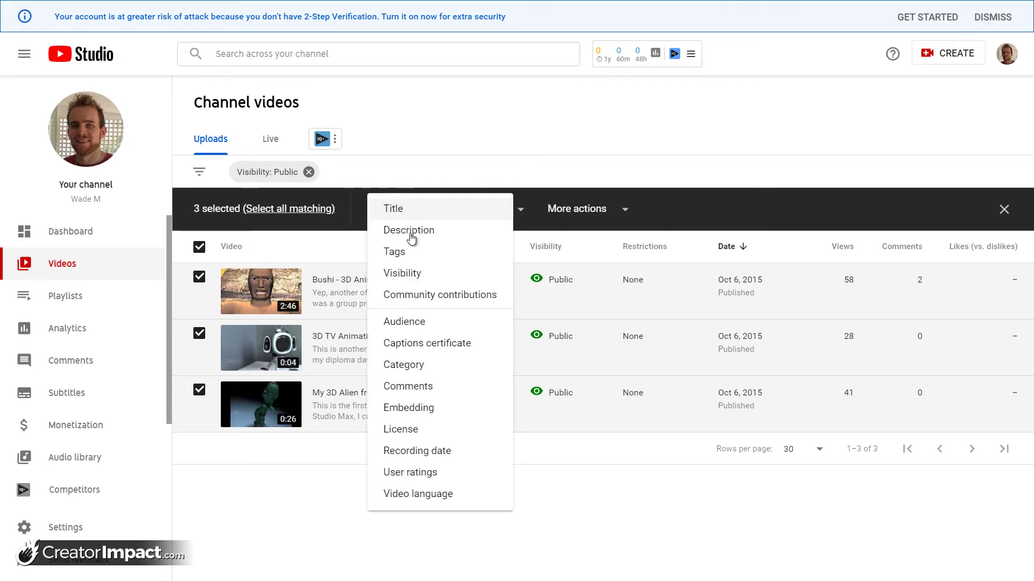
left_click(412, 235)
left_click(325, 291)
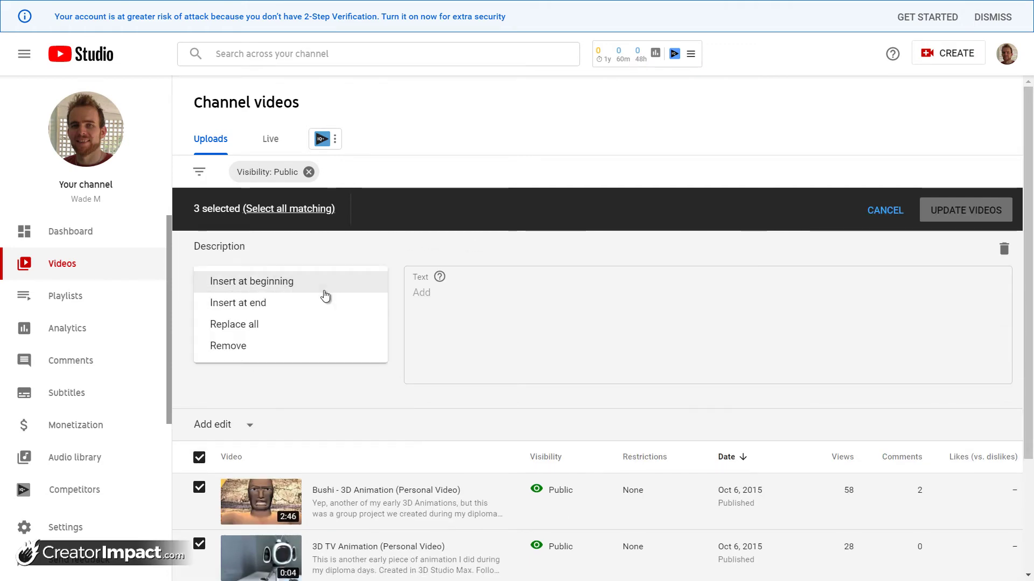
left_click(284, 345)
left_click(444, 291)
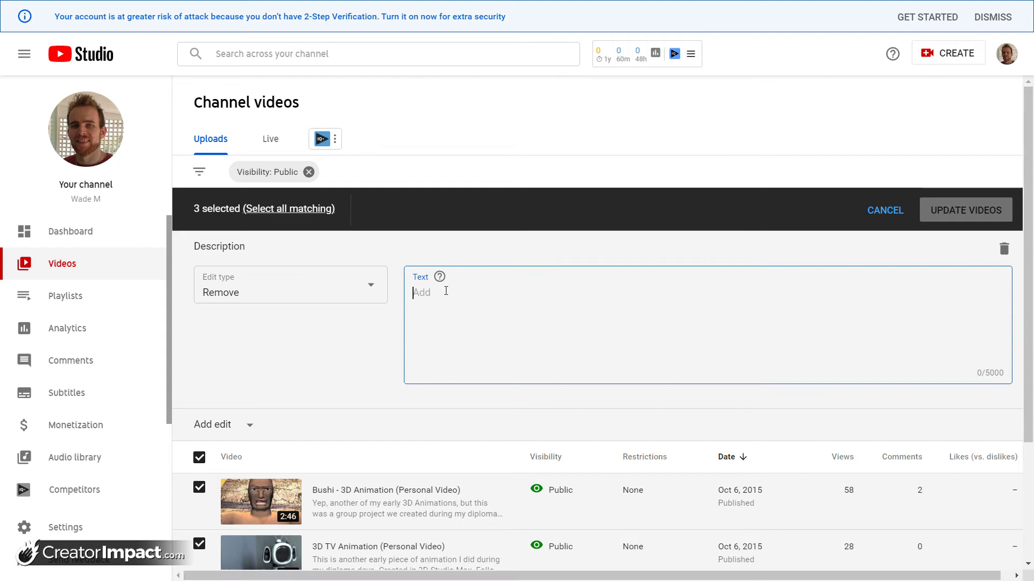
type("@w")
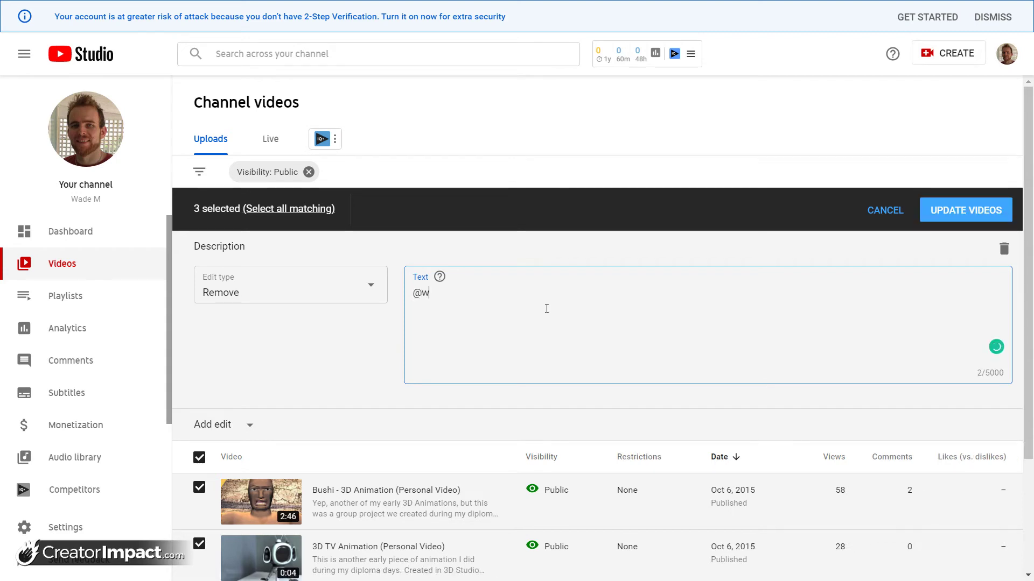
type("adelmcmaster")
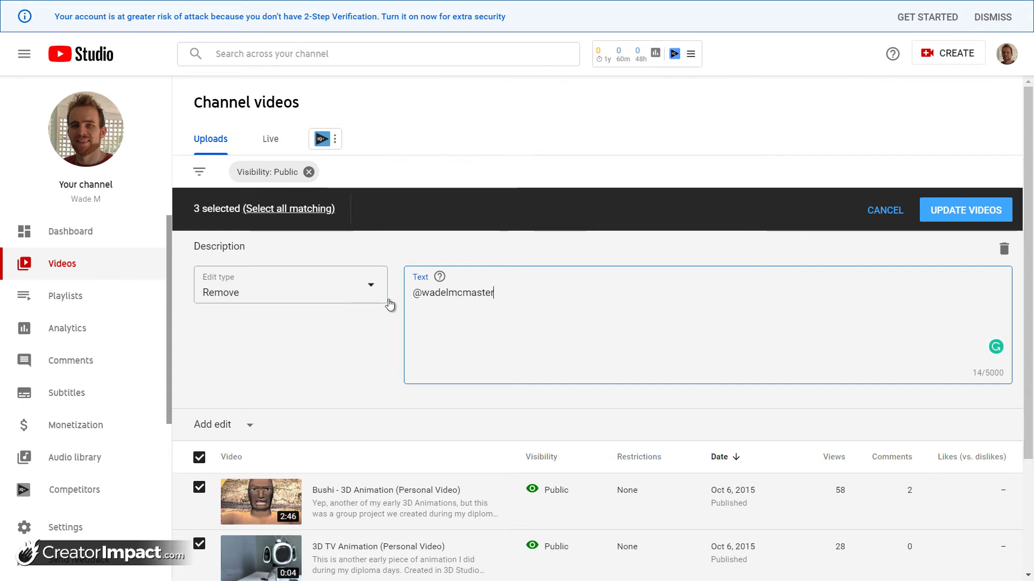
Apply the handle removal to all three videos, acknowledging the permanent-change warning.
left_click(966, 222)
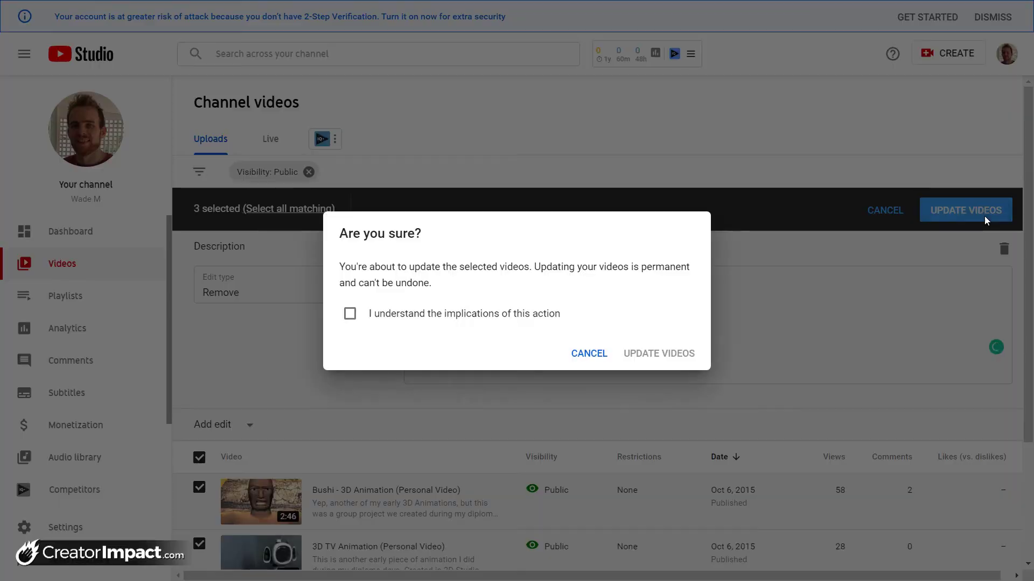
left_click(350, 314)
left_click(667, 356)
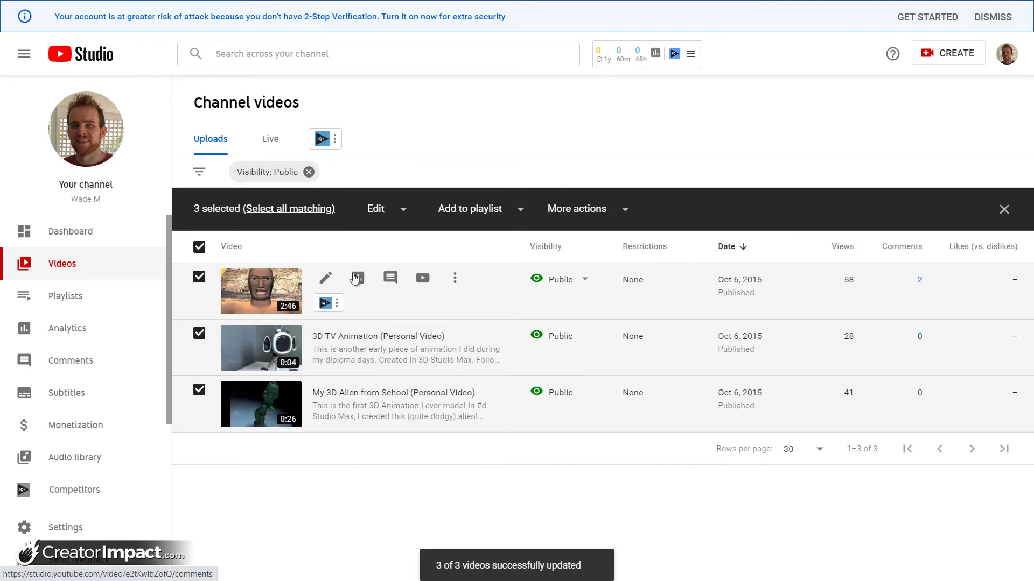
Select 'Follow me on Twitter' in the Bushi video's description, then return to Channel videos.
left_click(325, 280)
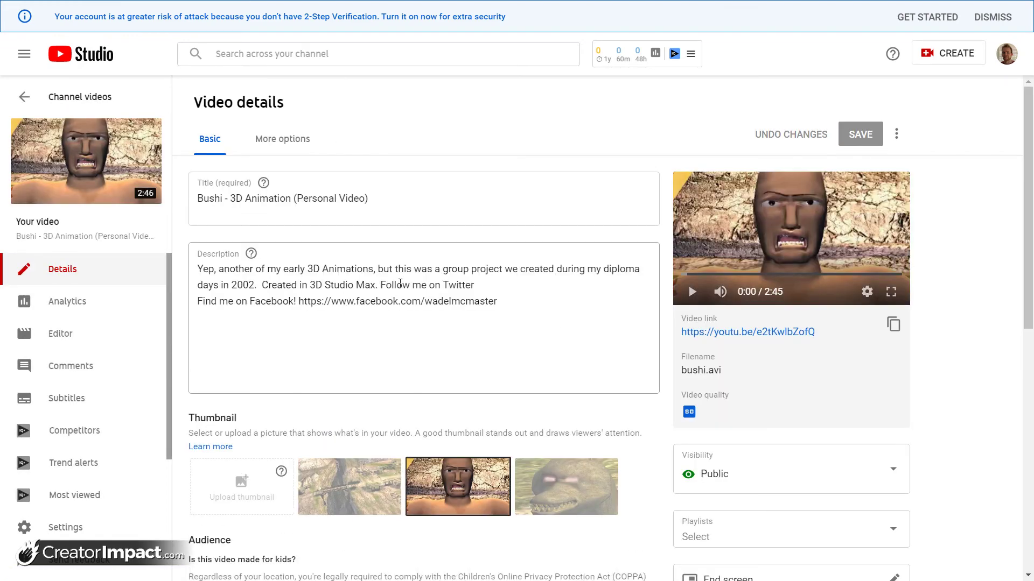
left_click_drag(400, 283, 474, 284)
left_click(527, 283)
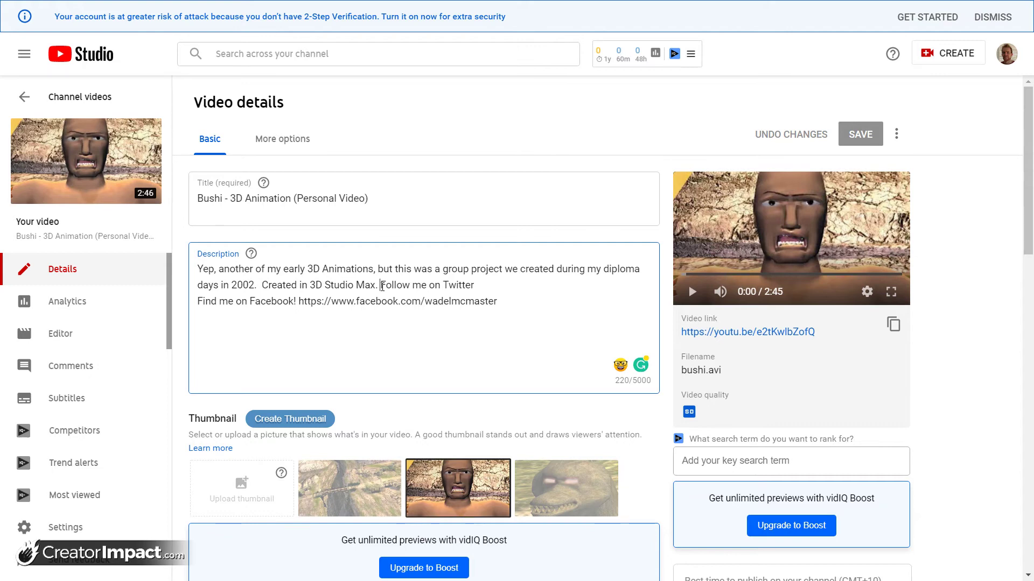
left_click(534, 284, "shift")
key("ctrl+c")
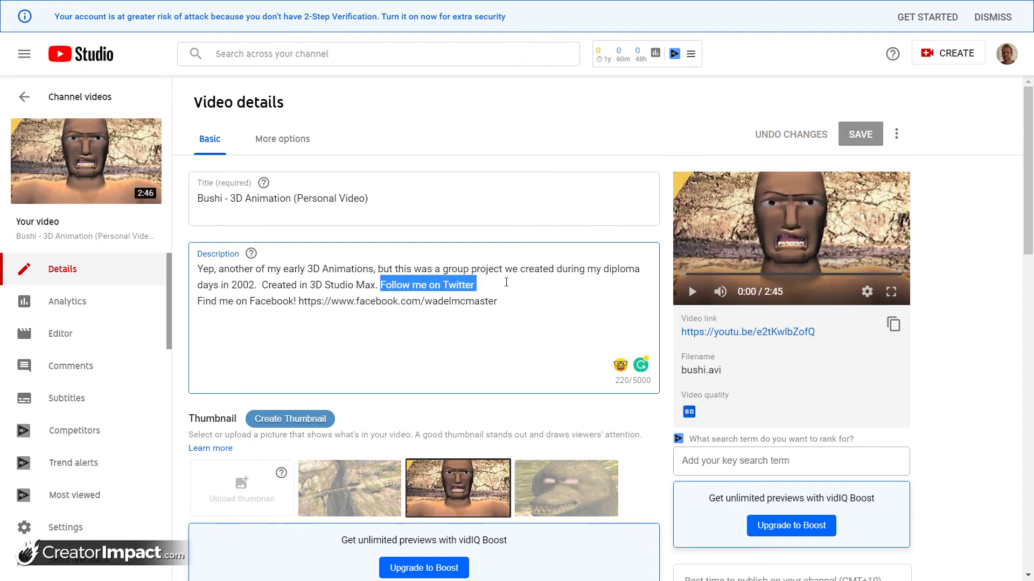
left_click(24, 96)
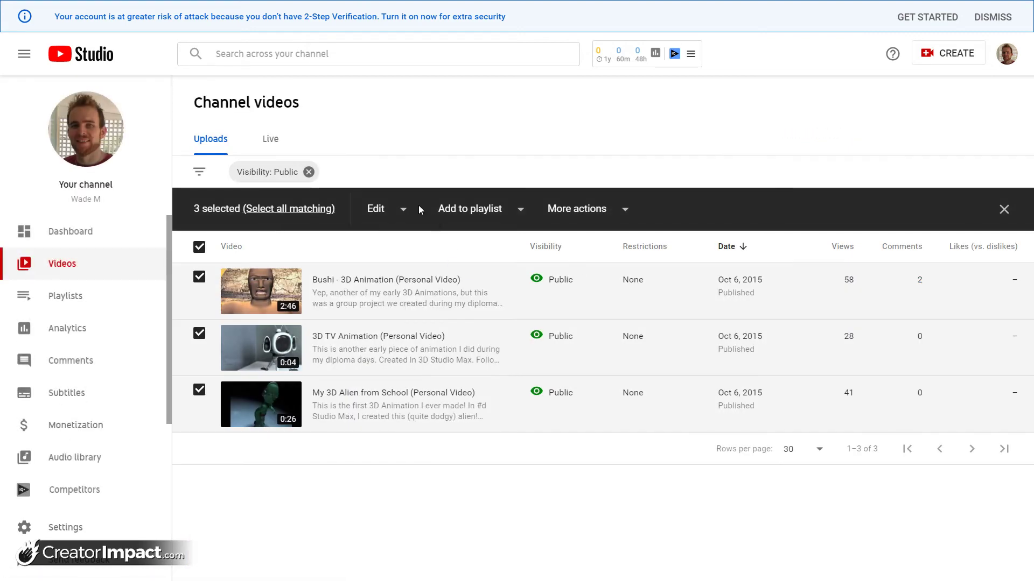
Set up a bulk Description Remove edit with the pasted text 'Follow me on Twitter'.
left_click(399, 210)
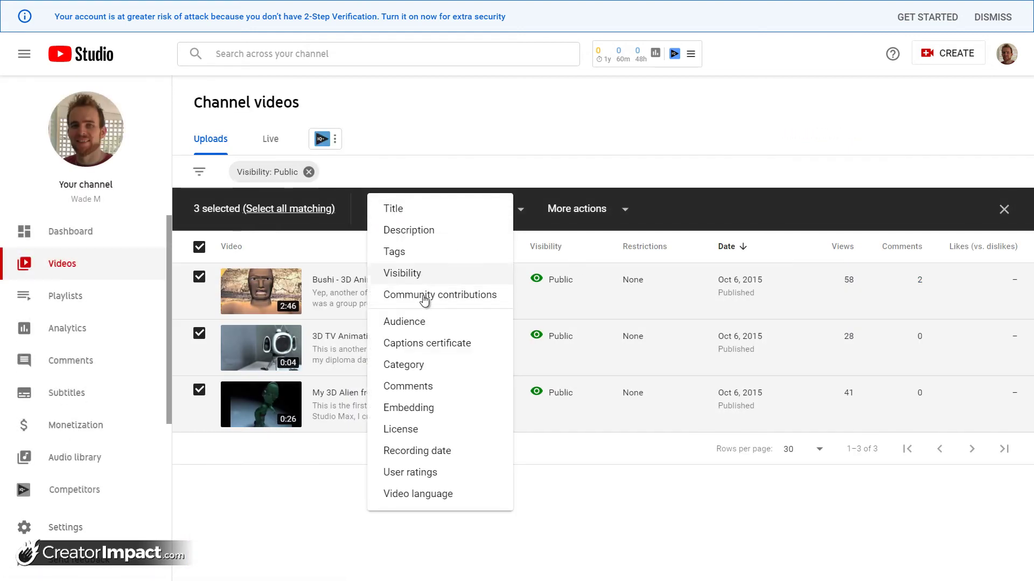
left_click(410, 230)
left_click(361, 296)
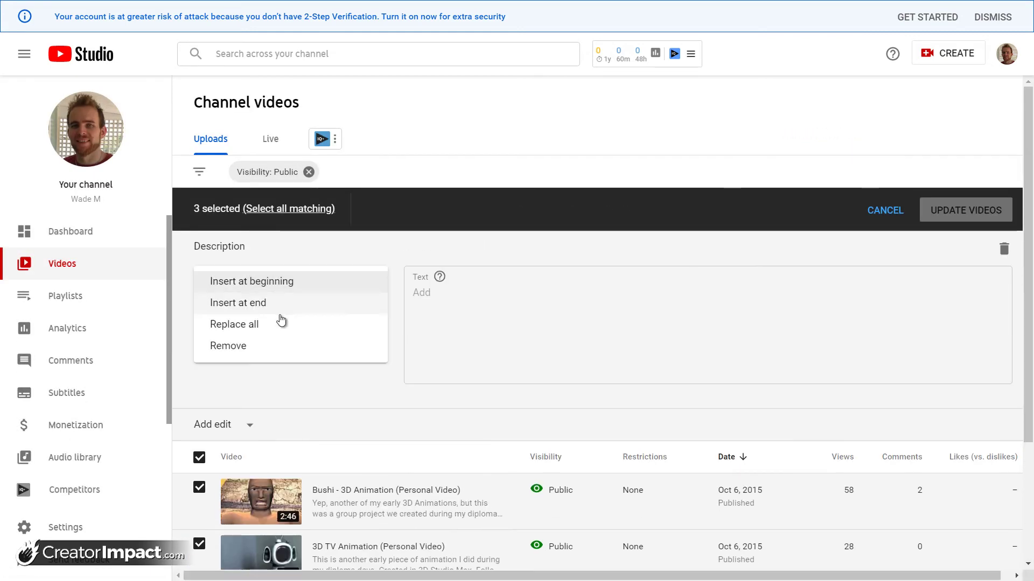
left_click(358, 346)
left_click(723, 377)
key("ctrl+v")
Apply the removal to all three videos, acknowledging the permanent-change warning.
left_click(960, 204)
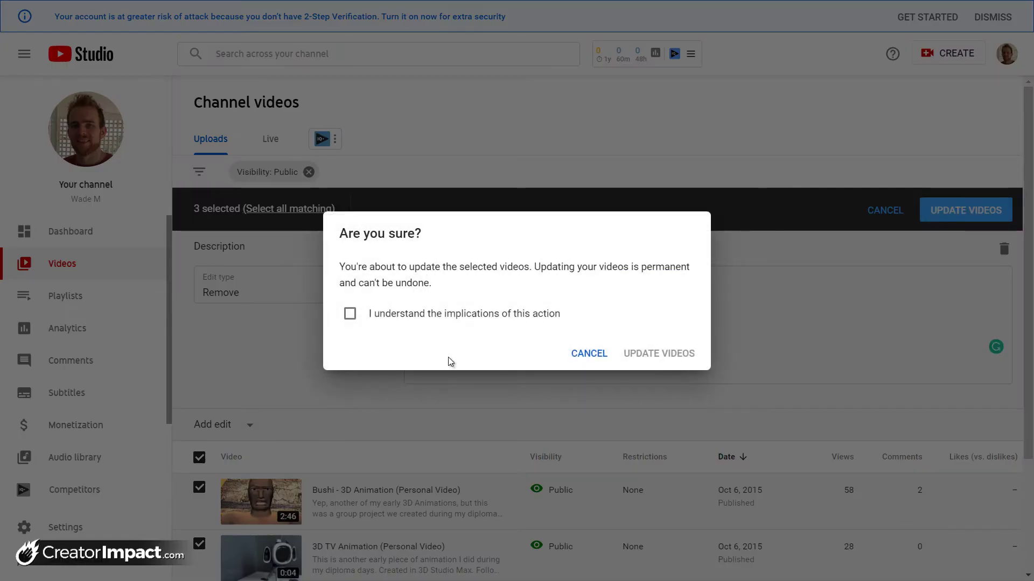
left_click(380, 316)
left_click(656, 353)
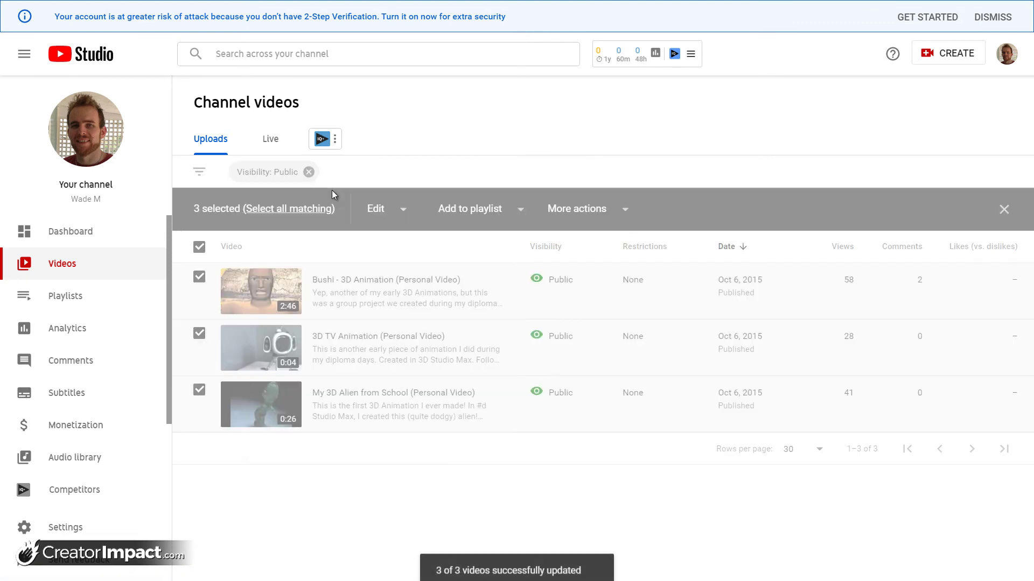
left_click(401, 210)
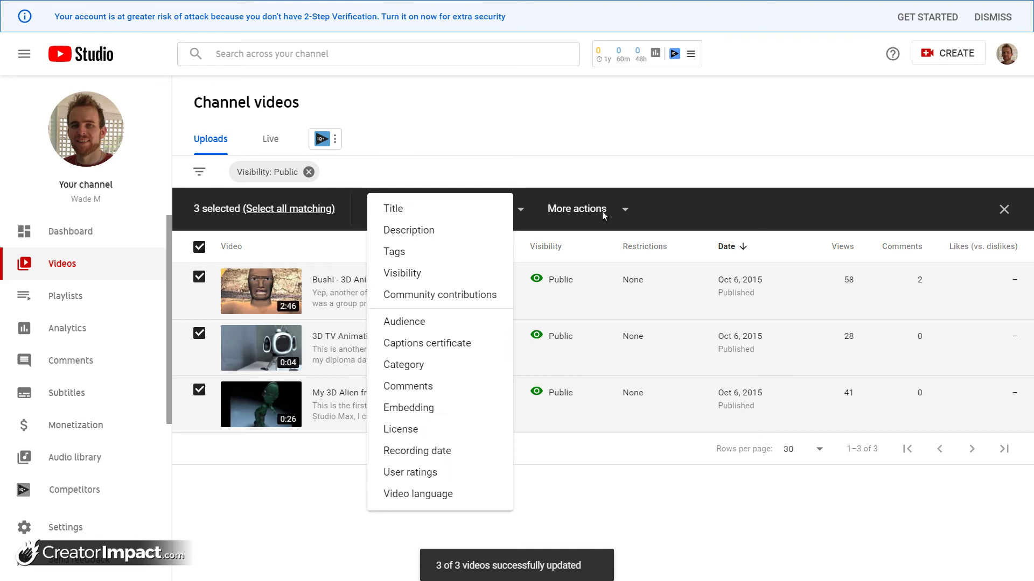
left_click(637, 210)
left_click(636, 210)
left_click(545, 163)
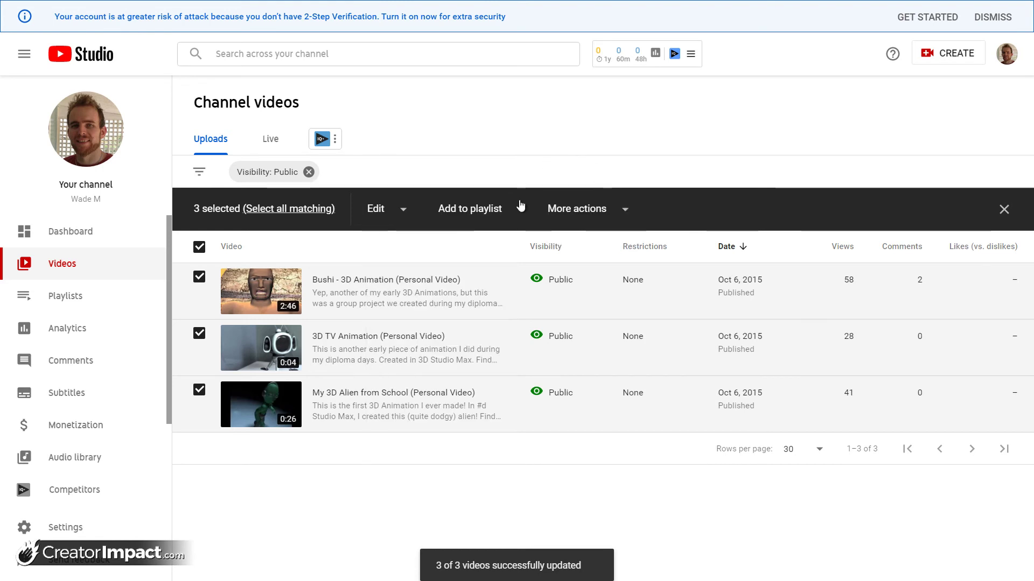
left_click(520, 209)
left_click(498, 156)
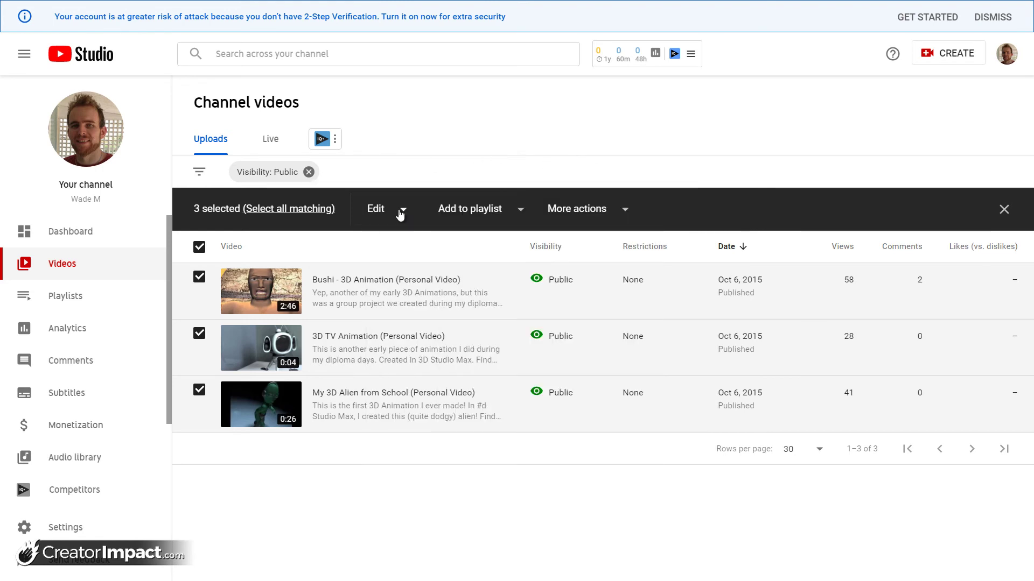
left_click(397, 210)
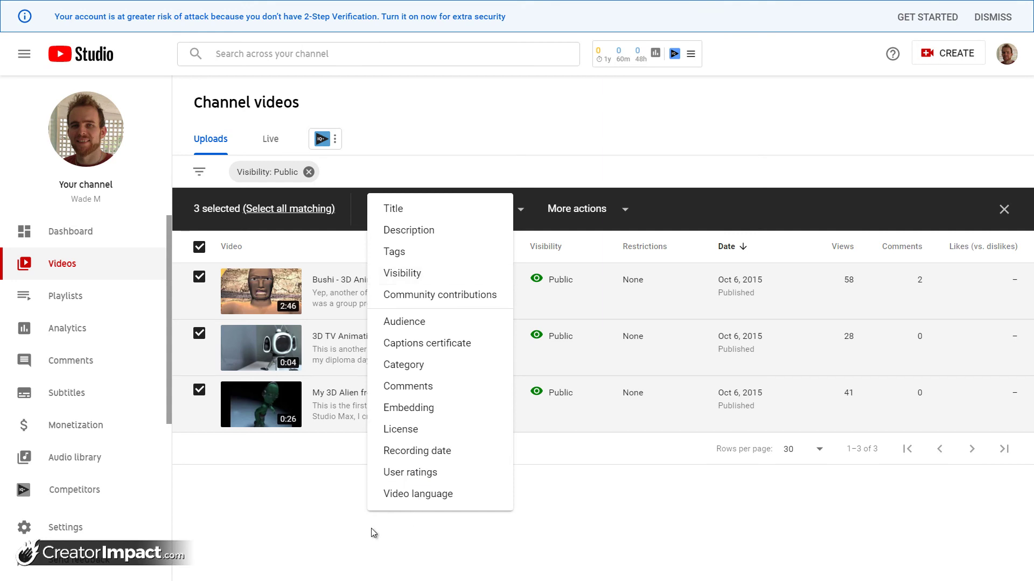
left_click(332, 522)
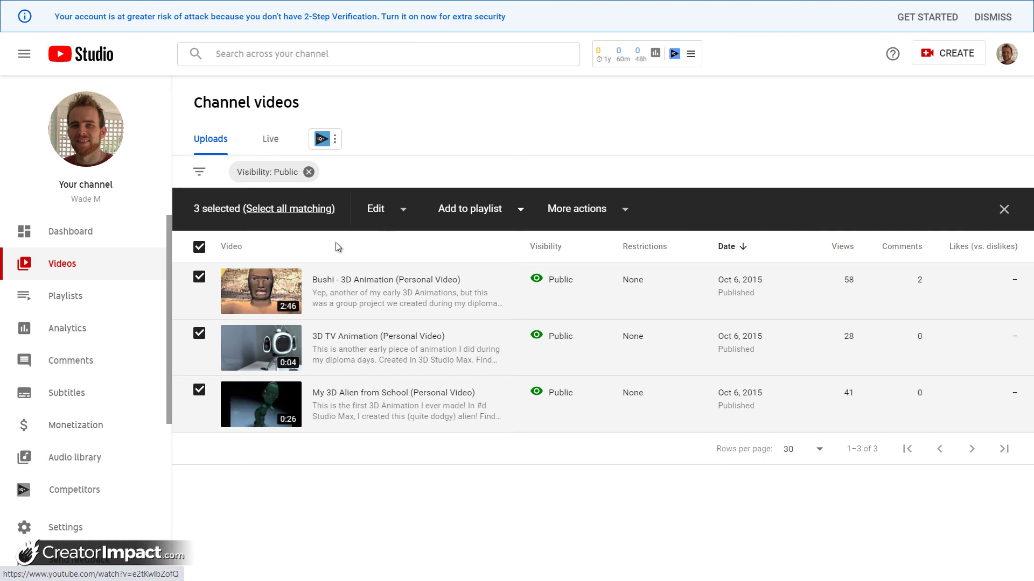
Choose Description as the bulk edit field and set its edit type to Replace all.
left_click(378, 211)
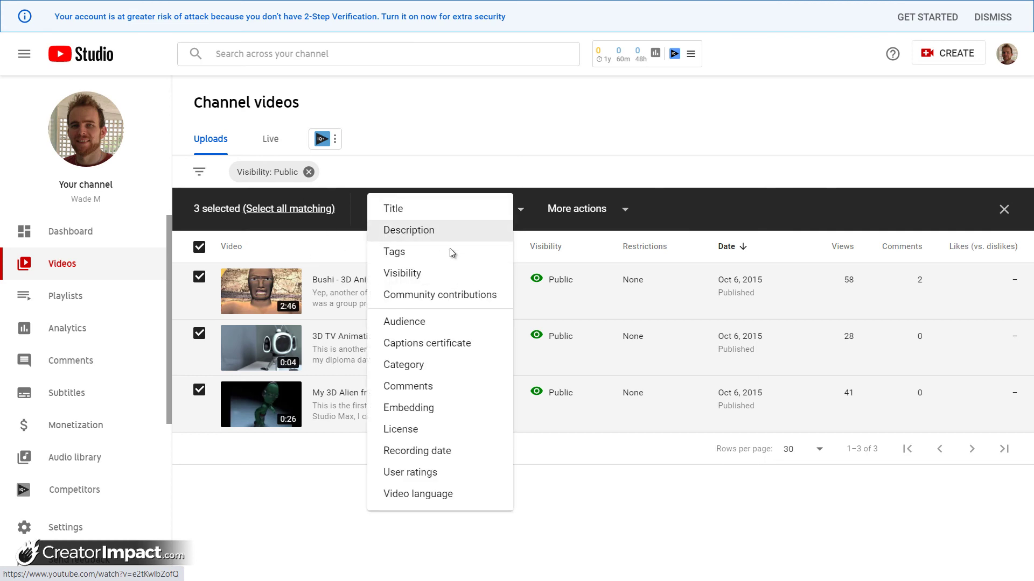
left_click(420, 230)
left_click(371, 286)
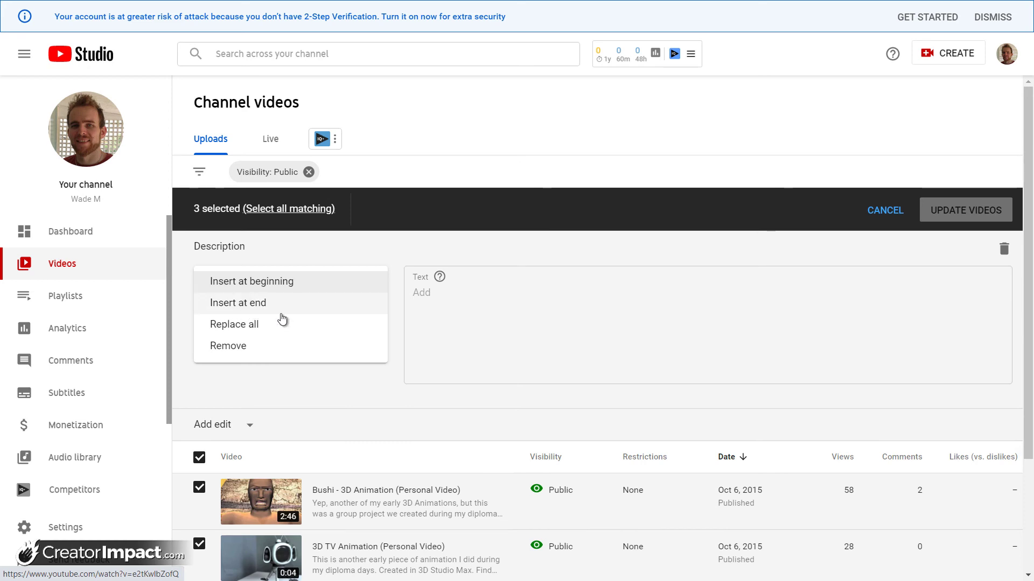
left_click(249, 323)
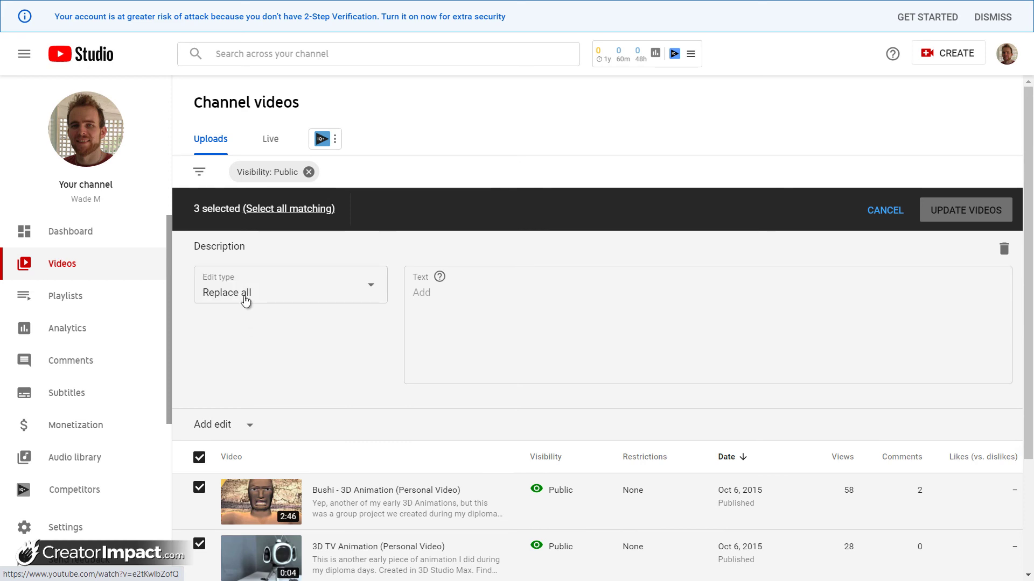
left_click(460, 303)
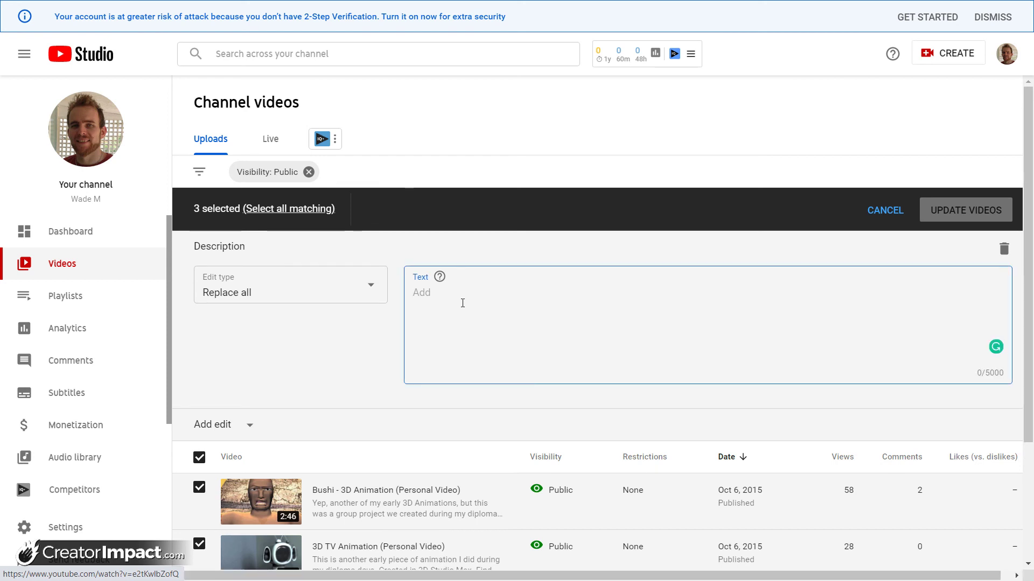
left_click(364, 289)
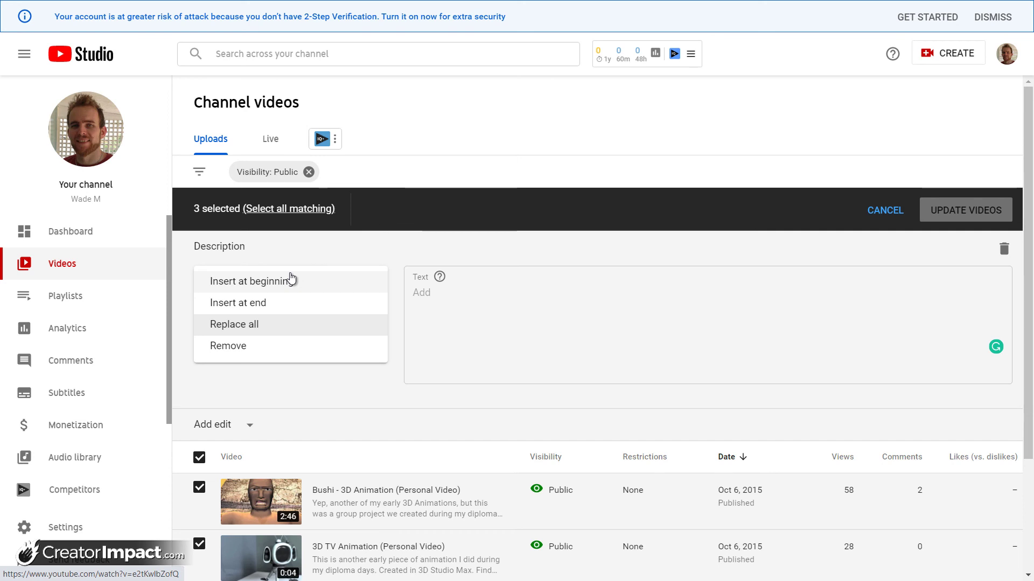
left_click(424, 251)
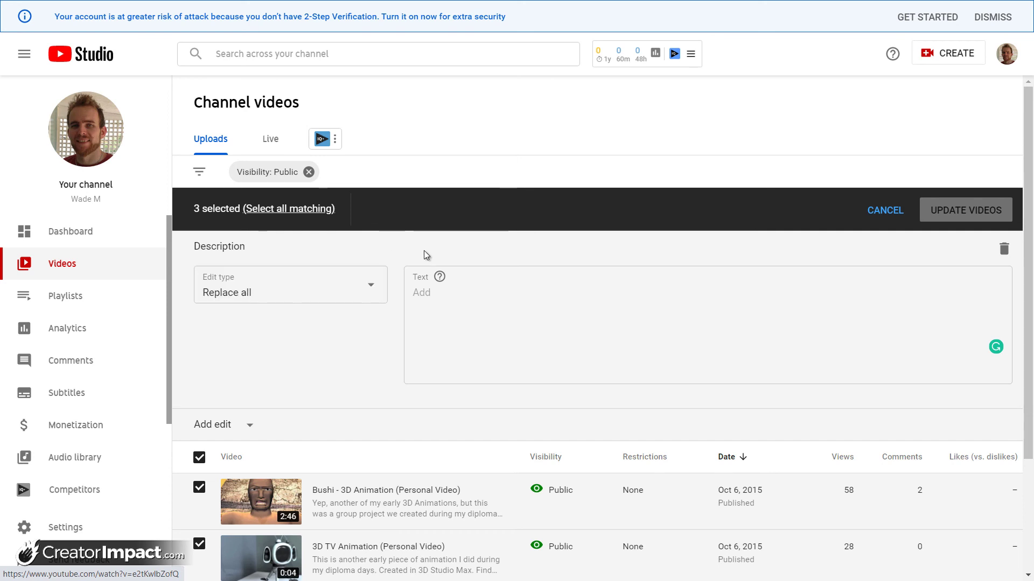